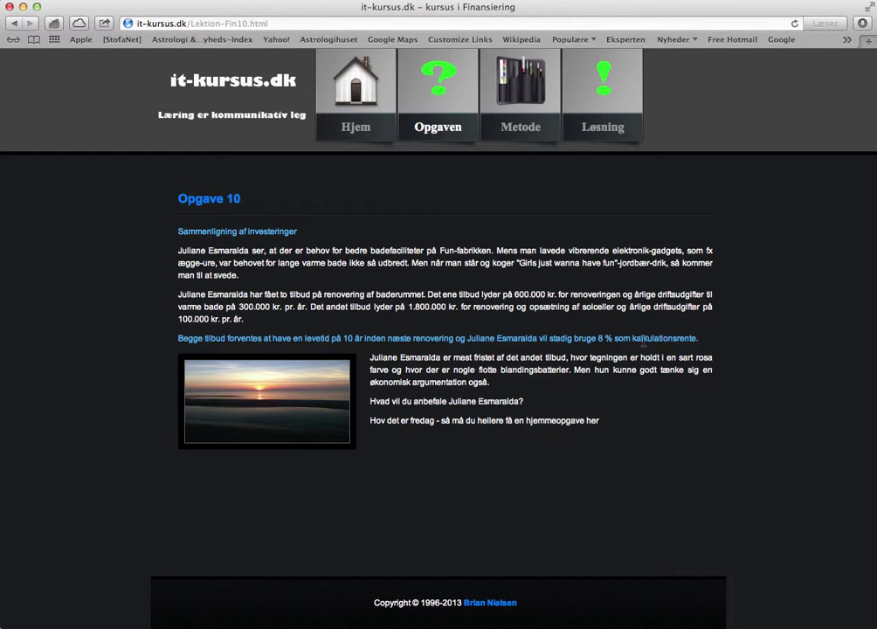
- Switch from the Opgave 10 page in Safari to the blank Excel workbook
key(super+Tab)
key(super+Tab)
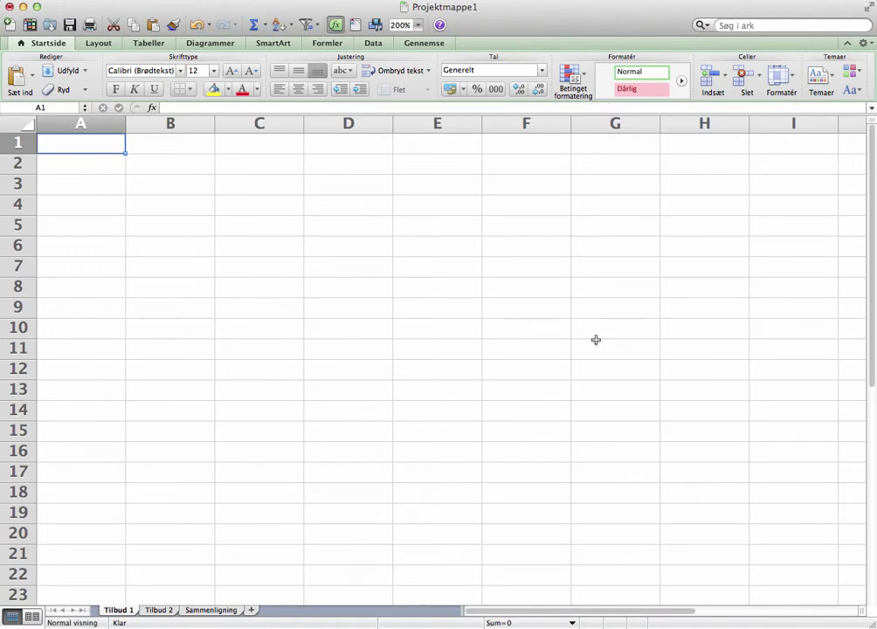
- Enter Fremtidsværdi / Scrapværdi 0 and Levetid / N 10 in rows 1 and 2
text(F)
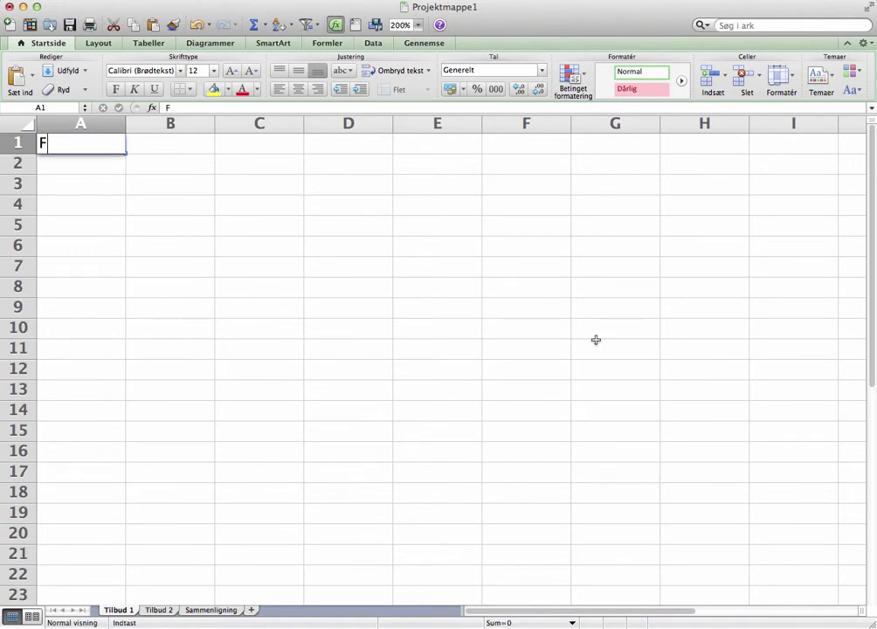
text(remtids)
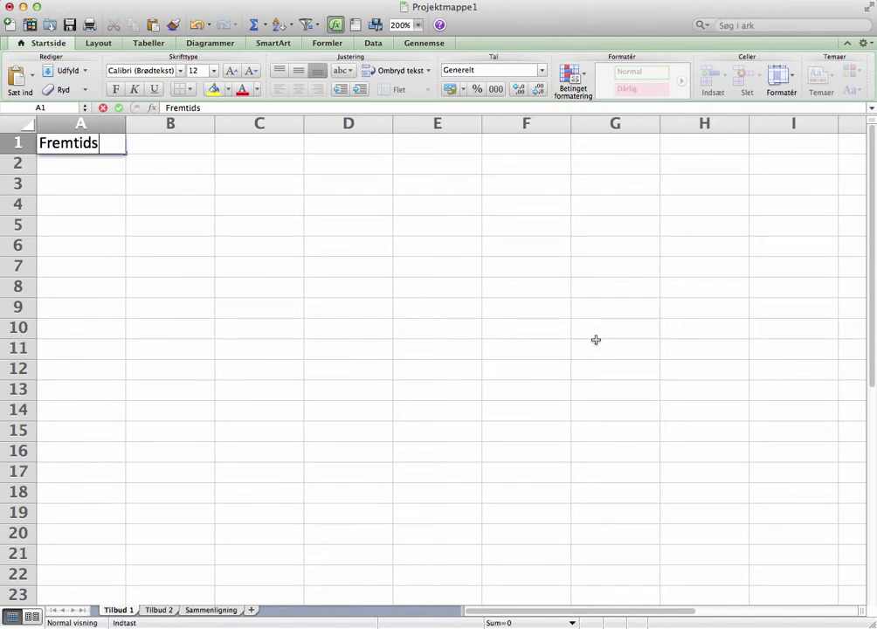
text(værdi)
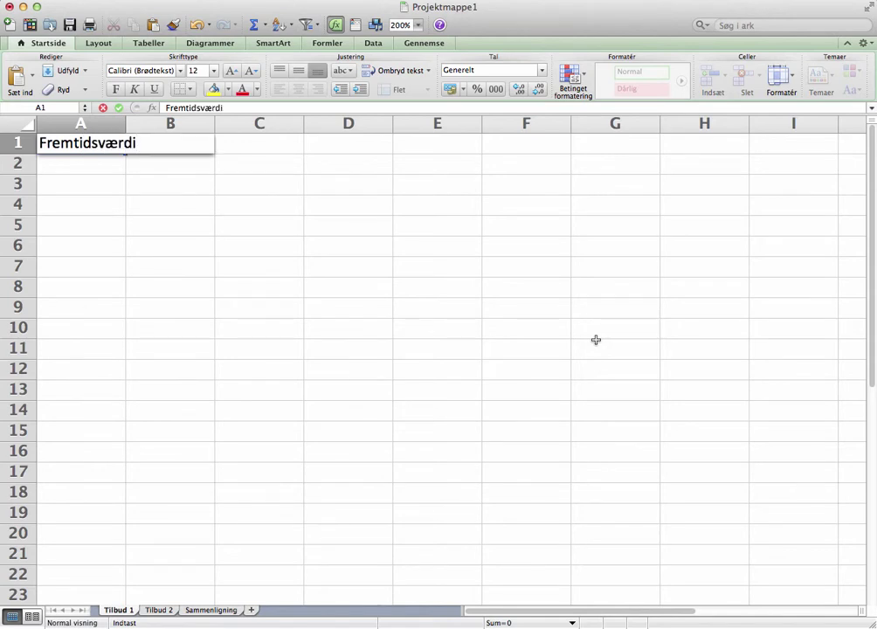
text( / Scra)
text(pværdi)
key(Tab)
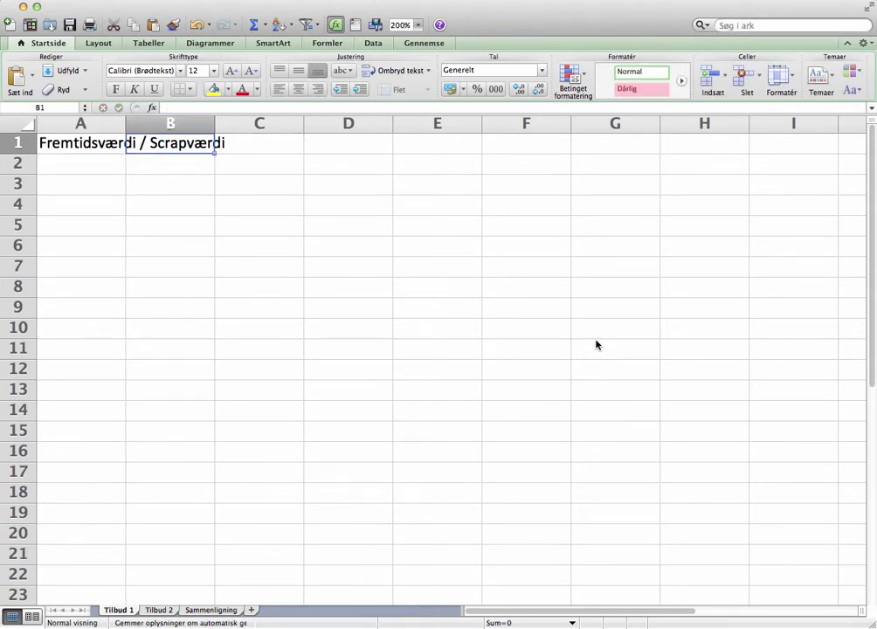
text(0)
key(Return)
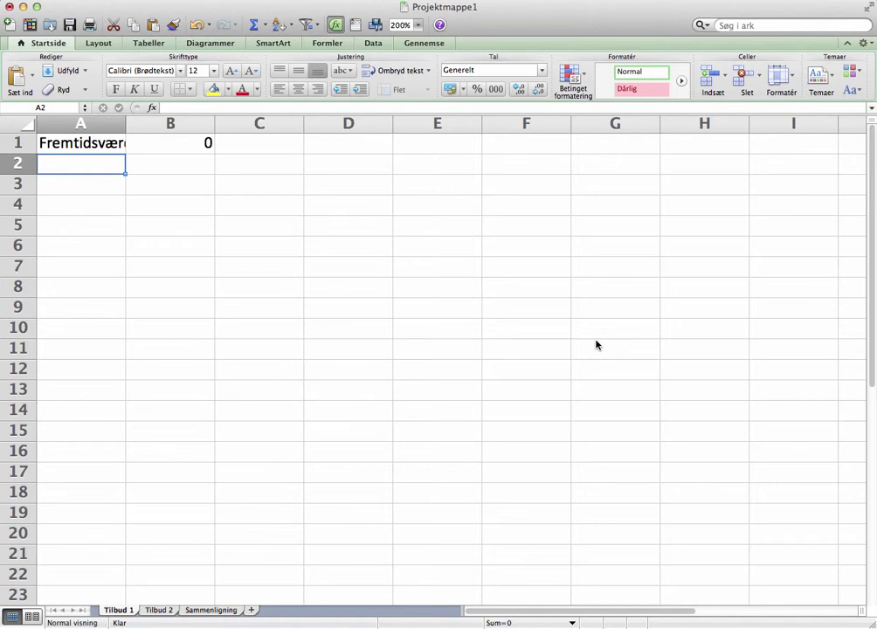
text(Leveti)
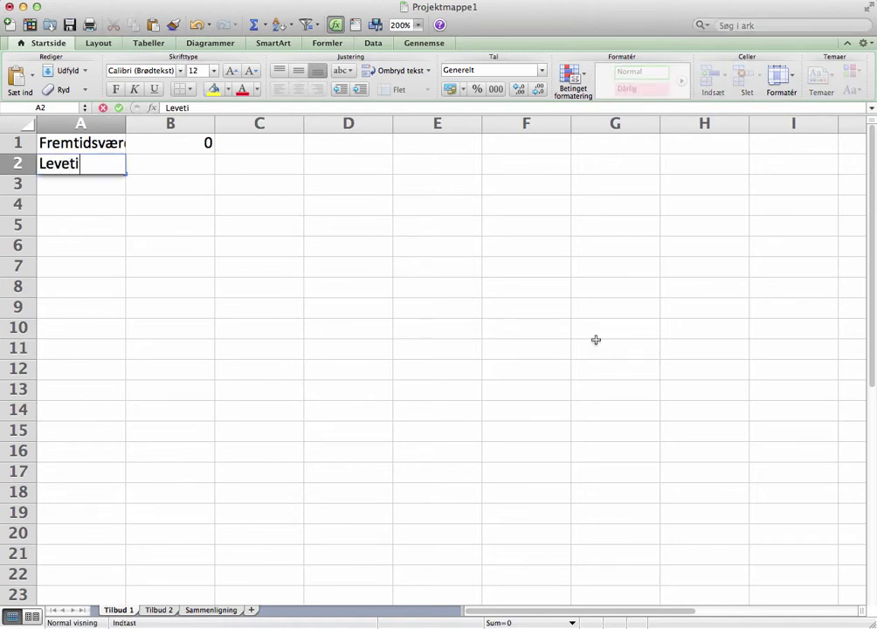
text(d)
text( ()
key(BackSpace)
key(BackSpace)
text(/ N)
key(Tab)
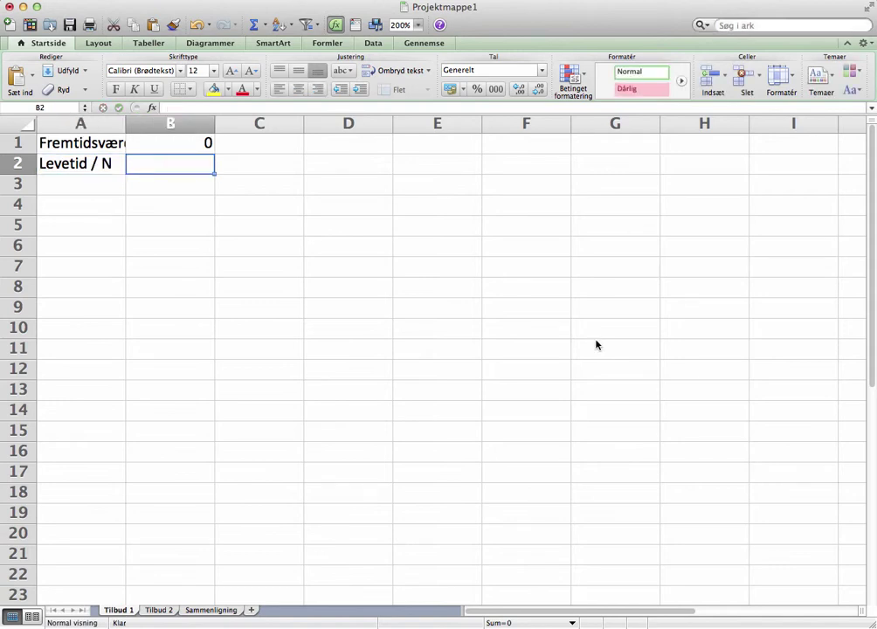
text(10)
key(Return)
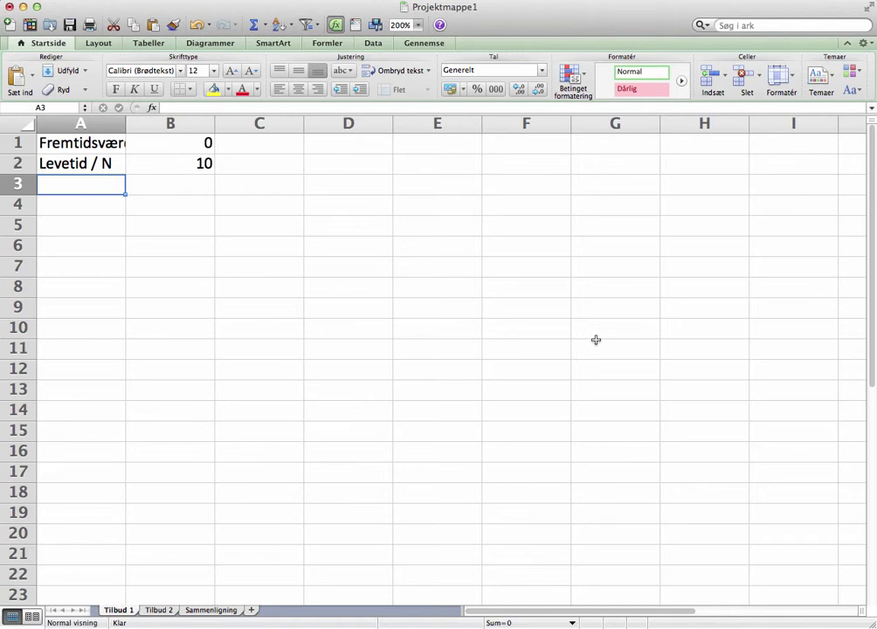
- Add the Rente label with an 8% interest rate in row 3
text(Rente)
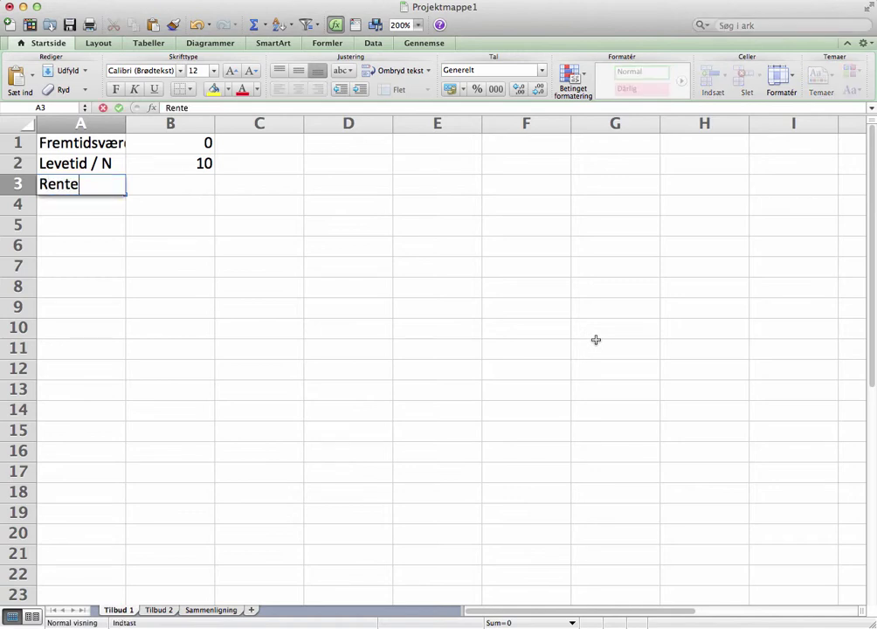
key(Tab)
text(8%)
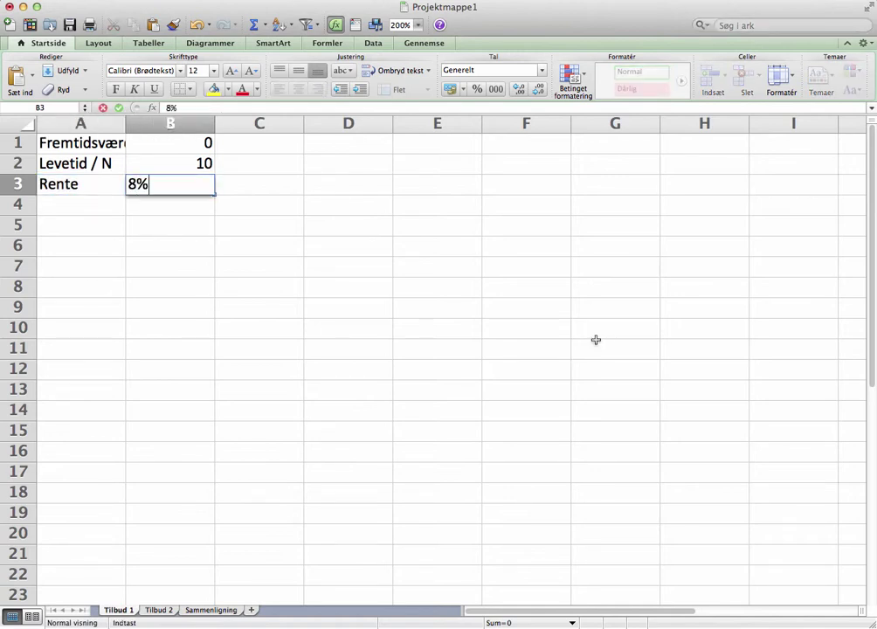
key(Return)
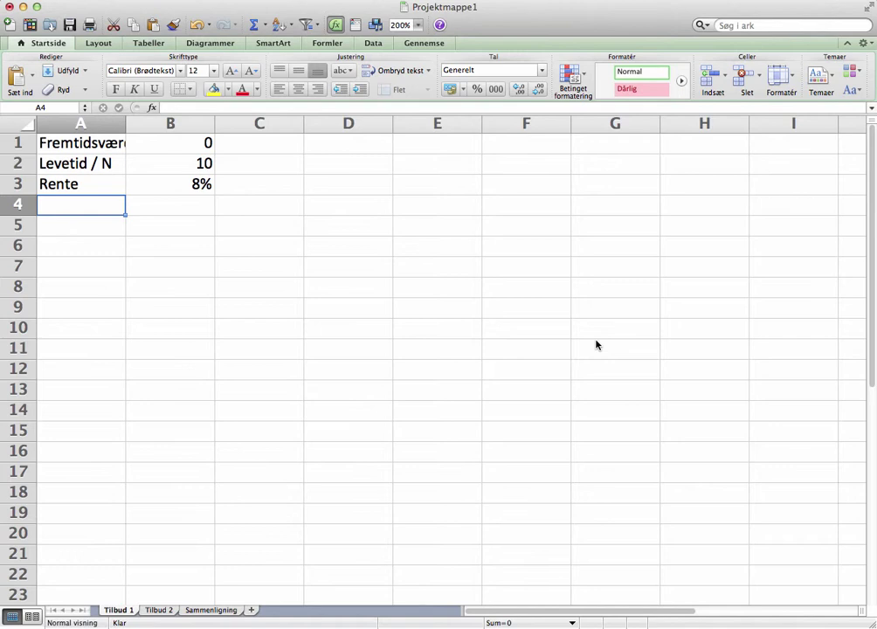
- Put 'Ydelse / Årlig driftsudgift' in A4 and 300000 in B4
text(Ydels)
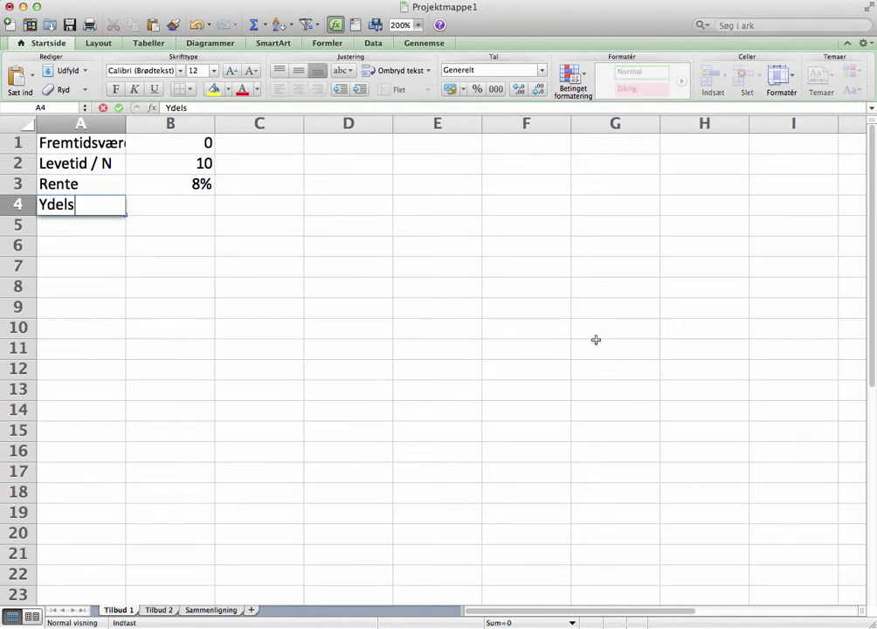
text(e / )
text(Årr)
key(BackSpace)
text(lig dri)
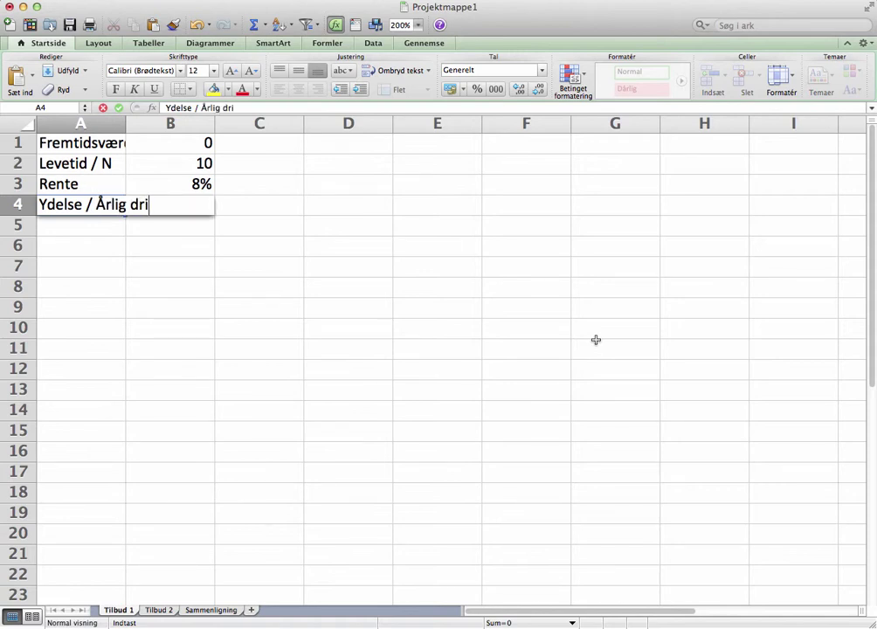
text(d)
key(BackSpace)
text(ftiu)
key(BackSpace)
key(BackSpace)
text(sudgif)
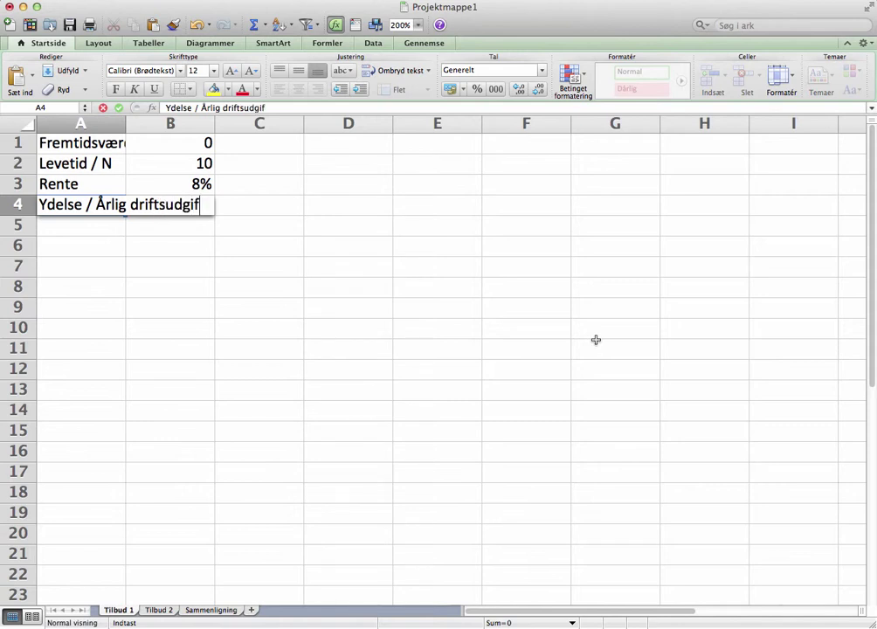
text(t)
key(Tab)
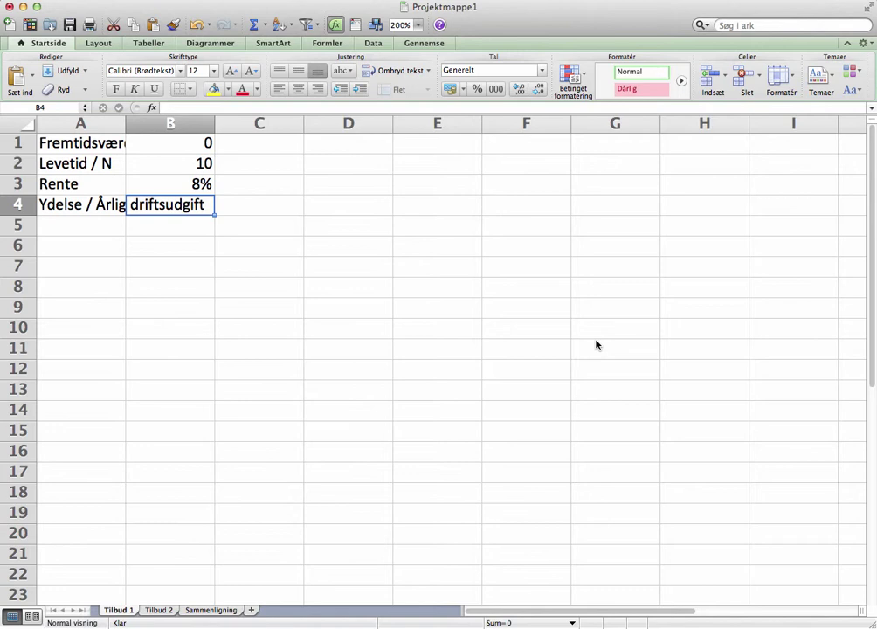
text(60)
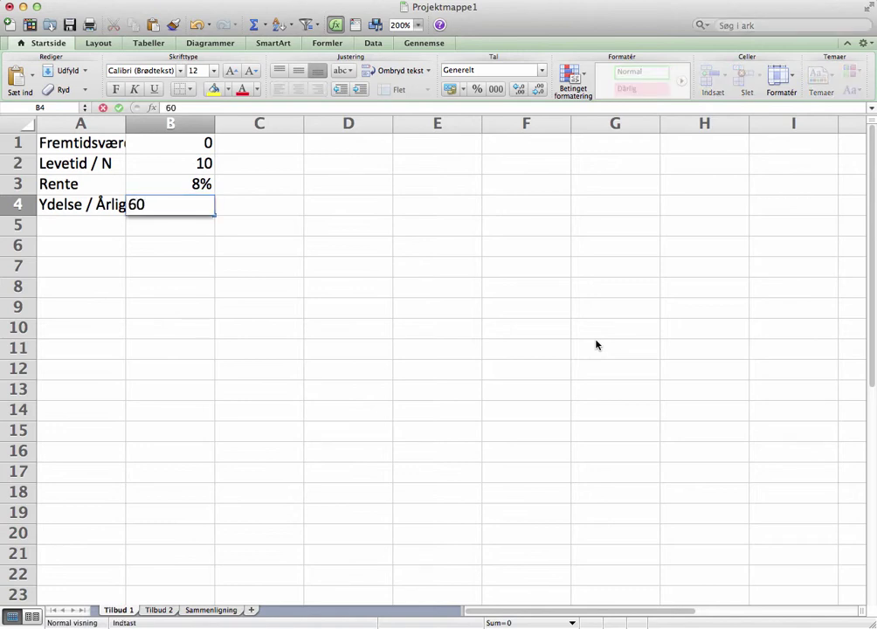
key(BackSpace)
key(BackSpace)
text(30000)
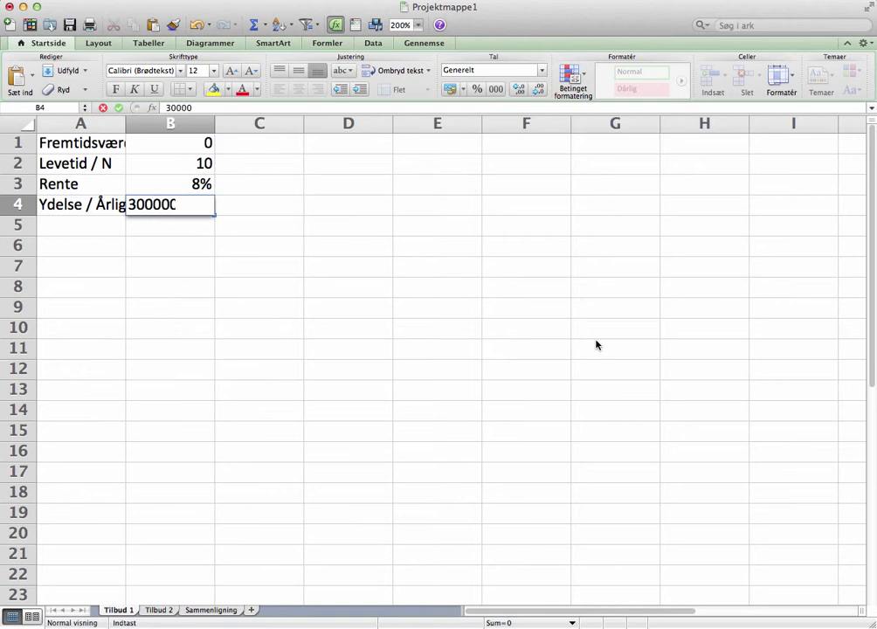
text(0)
key(Return)
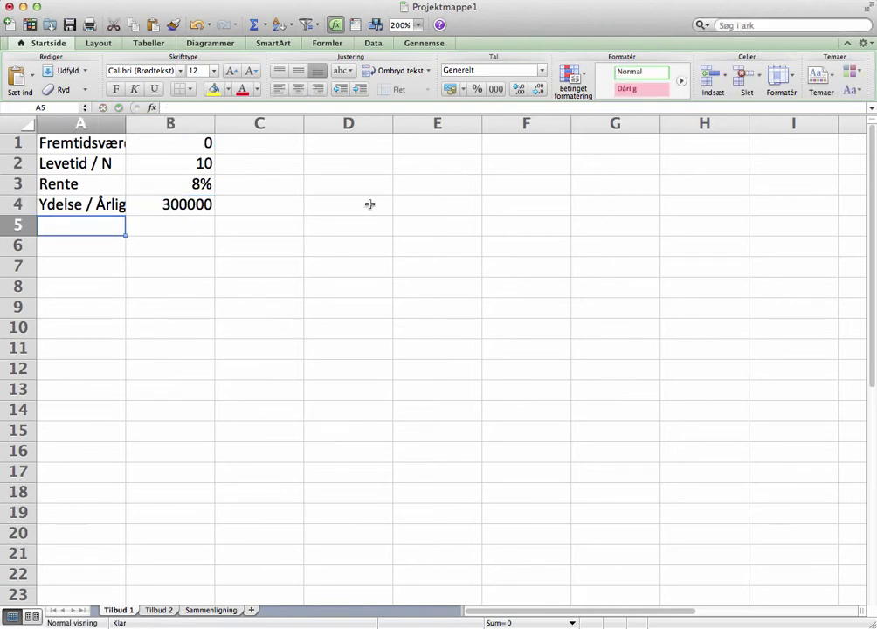
click(194, 206)
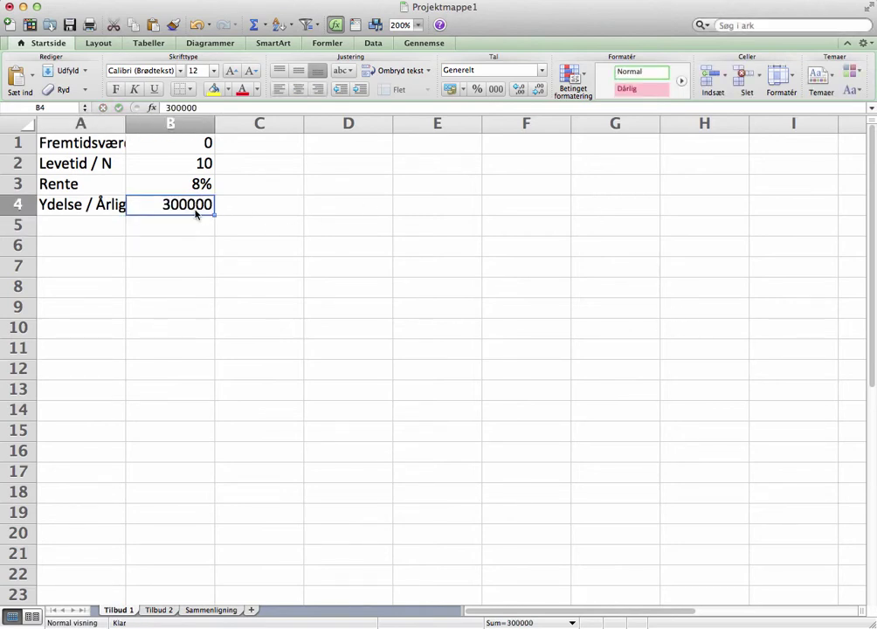
- Format B4 as Tal with thousands separator and 0 decimals, showing 300.000
key(super+1)
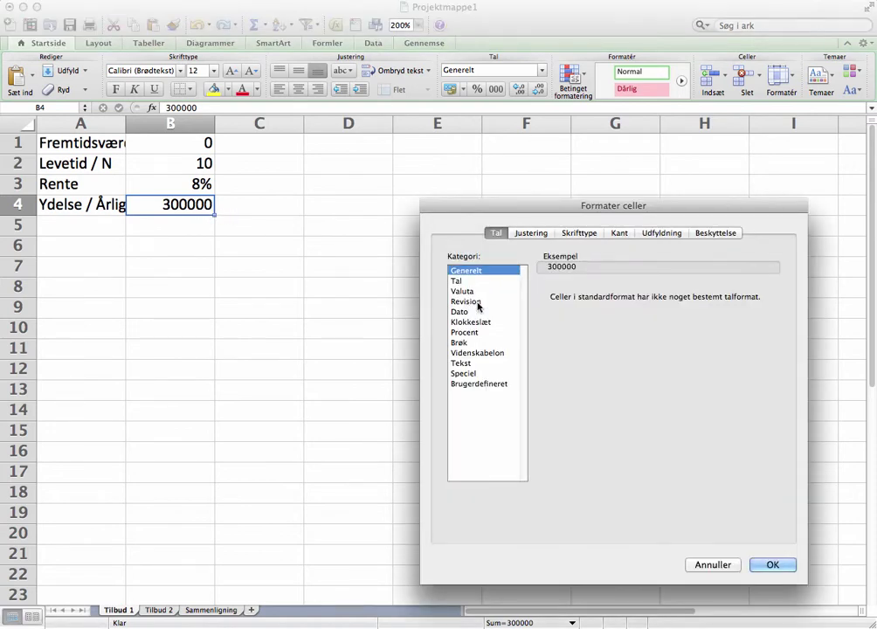
click(456, 281)
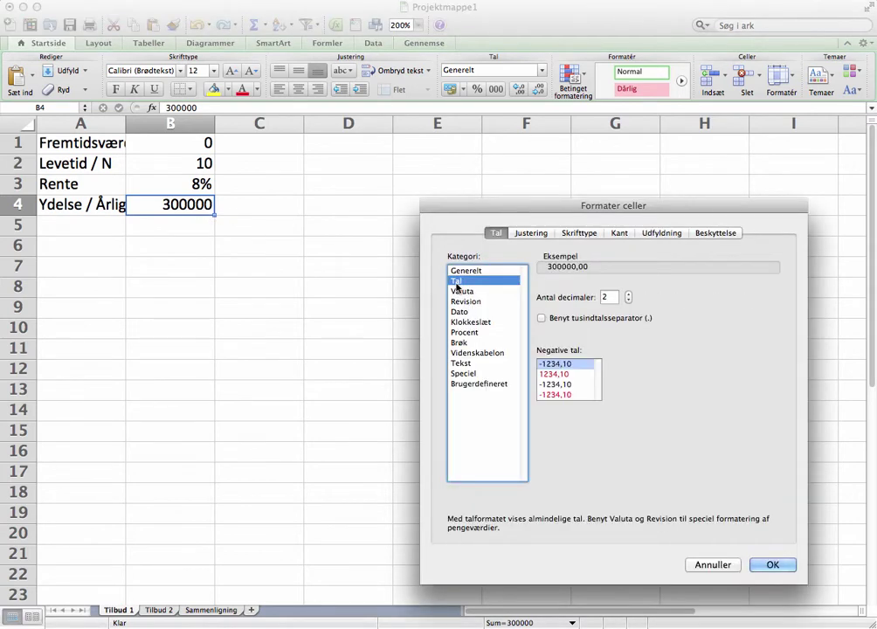
click(542, 318)
click(628, 301)
click(628, 301)
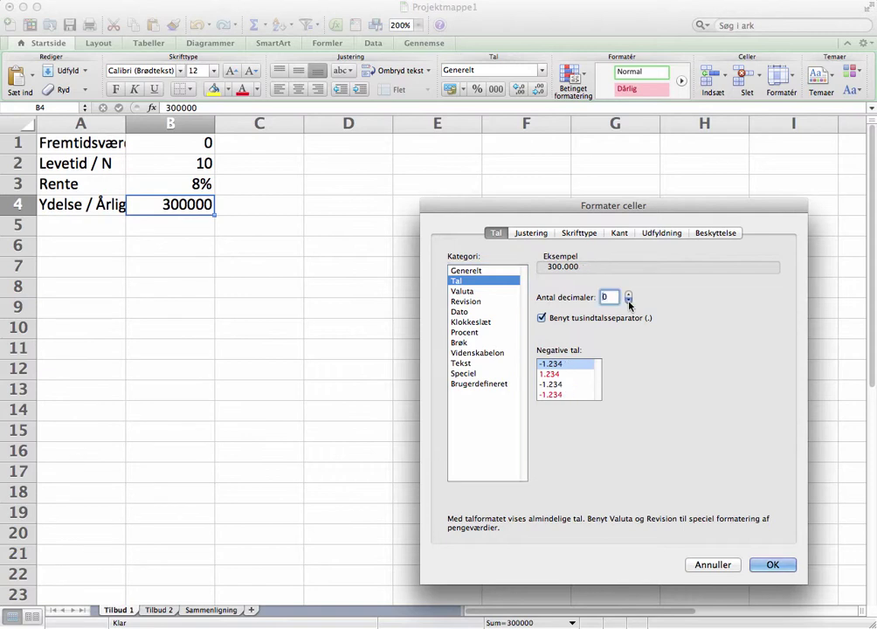
click(772, 566)
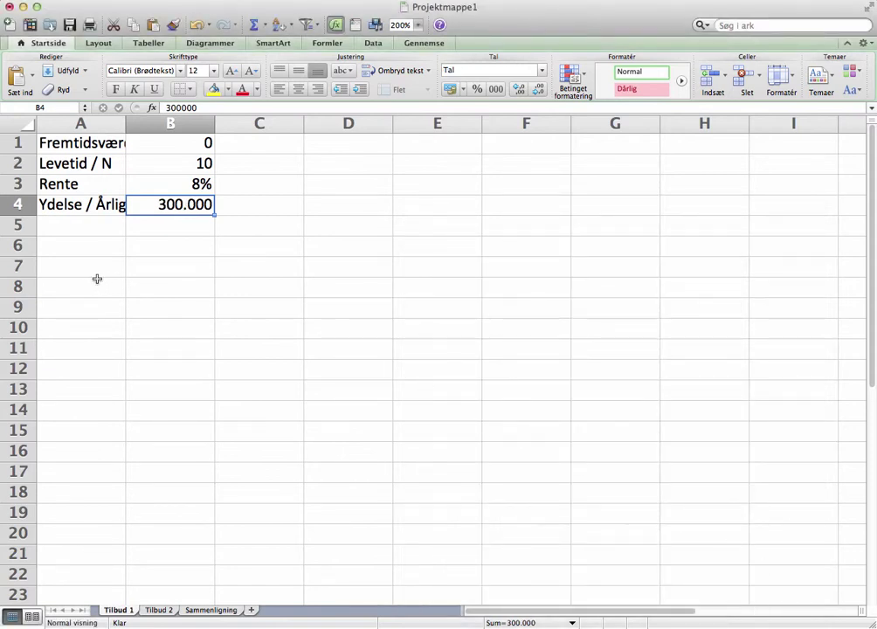
click(59, 244)
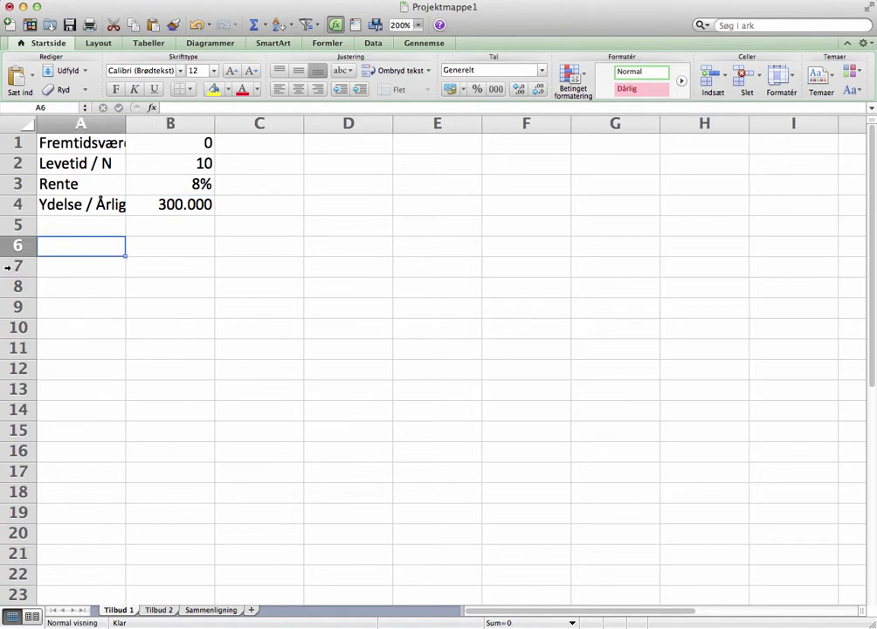
- Type 'Nutidsværdi af fremtidige driftsudgifter' into A6
text(Nutidsvær)
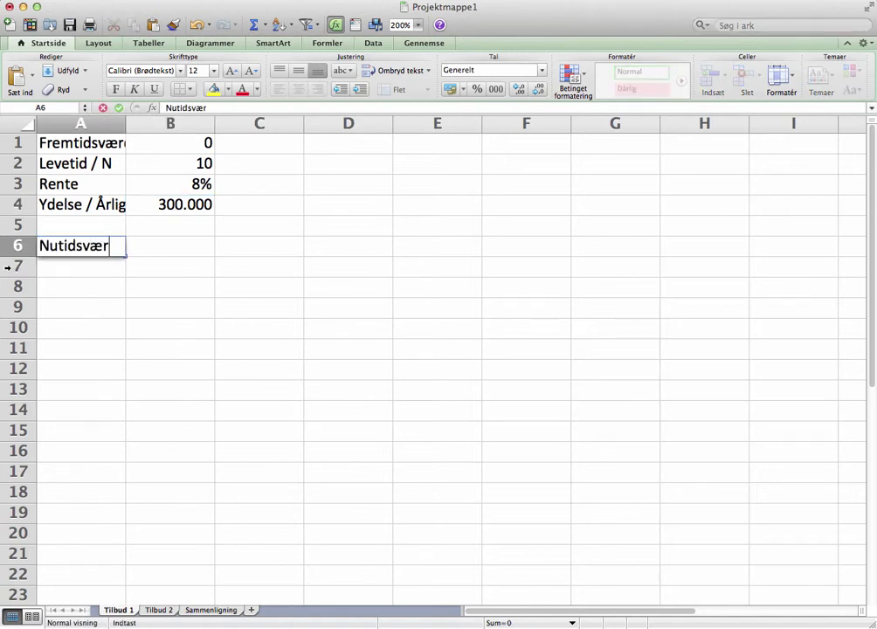
text(de)
key(BackSpace)
key(BackSpace)
text(di af)
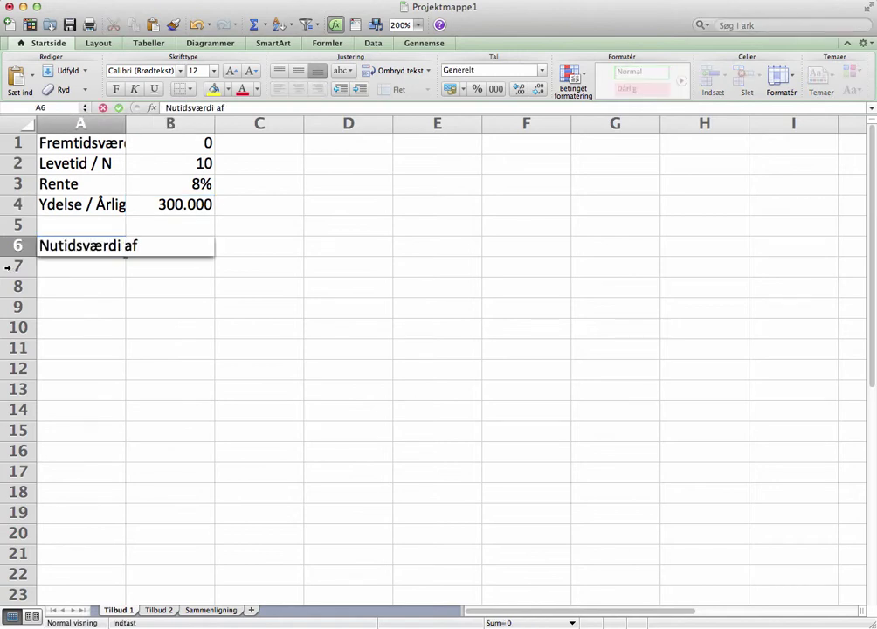
text( fre)
text(mtidige )
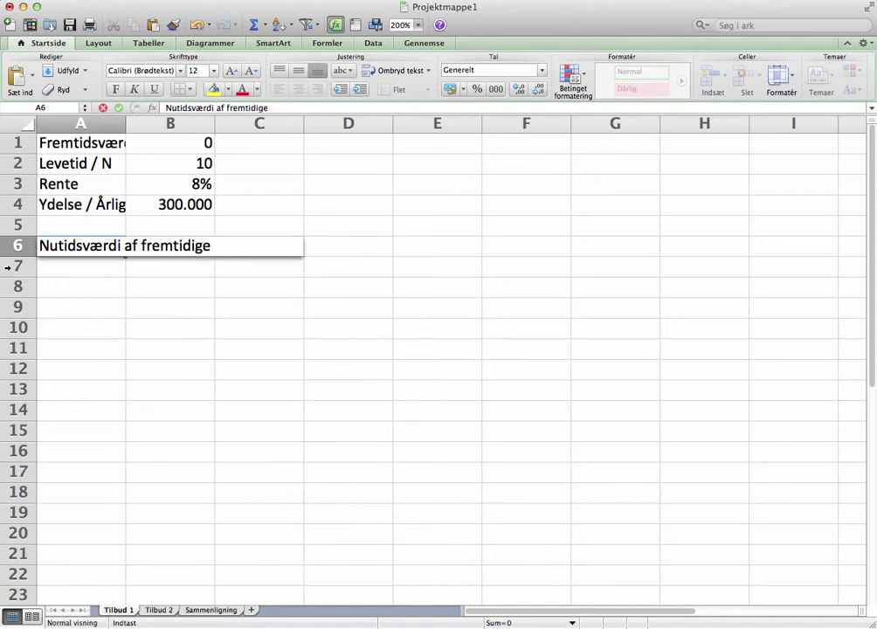
text(drif)
text(tsud)
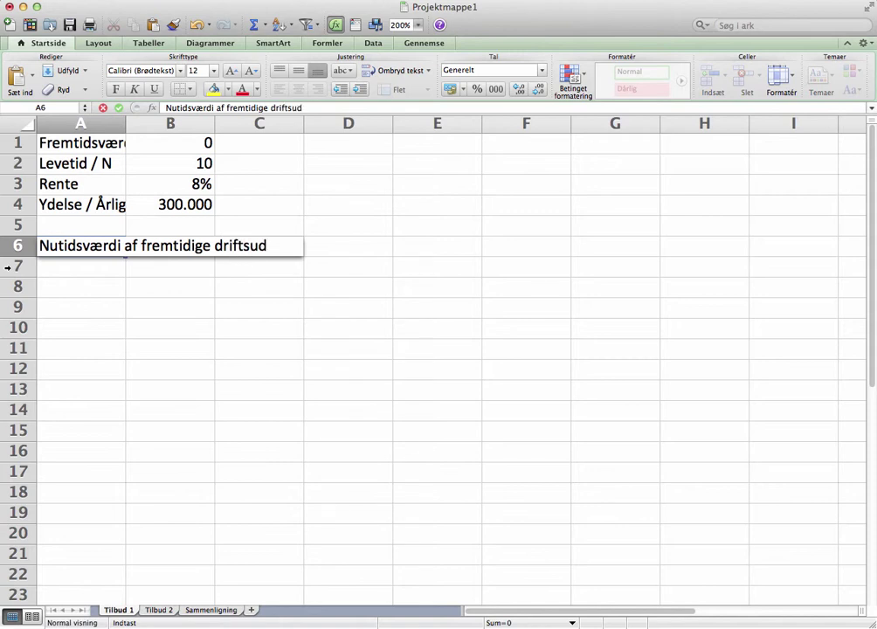
text(fi)
key(BackSpace)
key(BackSpace)
text(gif)
text(ter)
key(Tab)
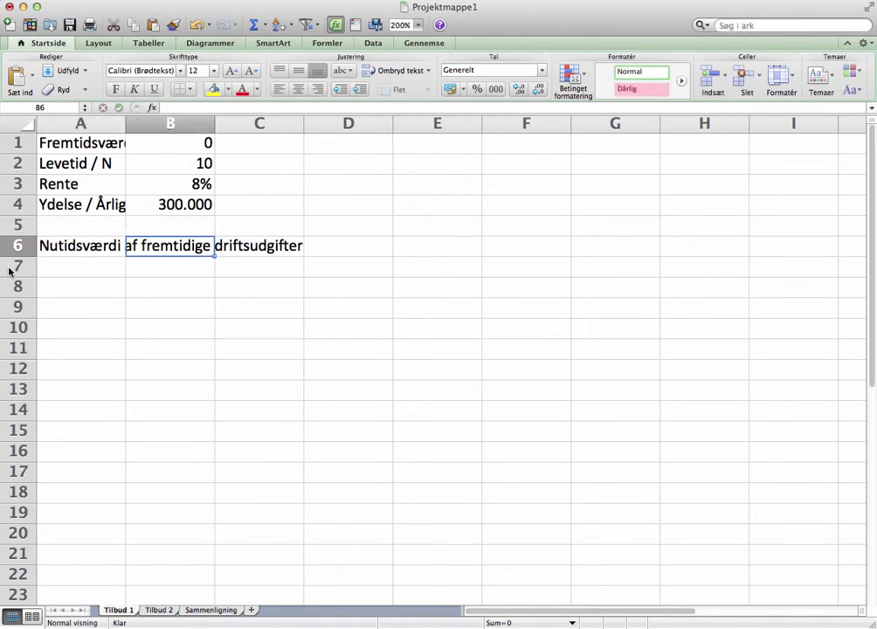
key(BackSpace)
- Enter =NV(B3;B2;B4;B1) in B6 for the present value of running costs
text(+)
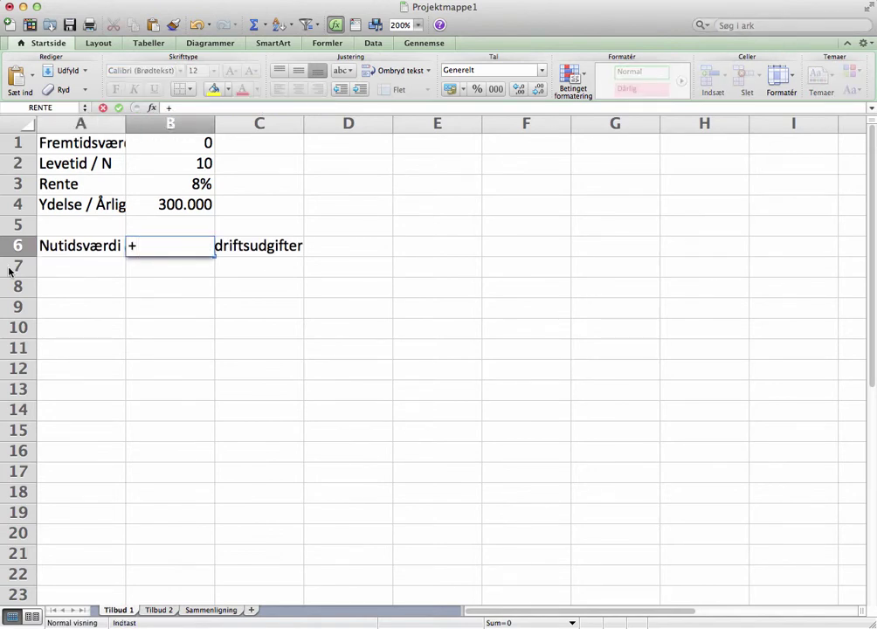
key(BackSpace)
text(=)
text(nv)
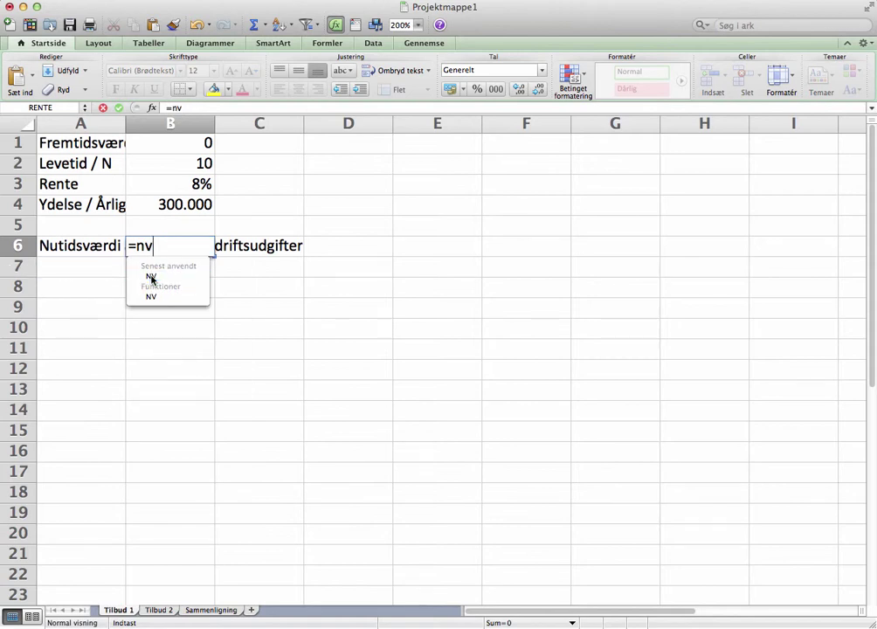
double_click(151, 279)
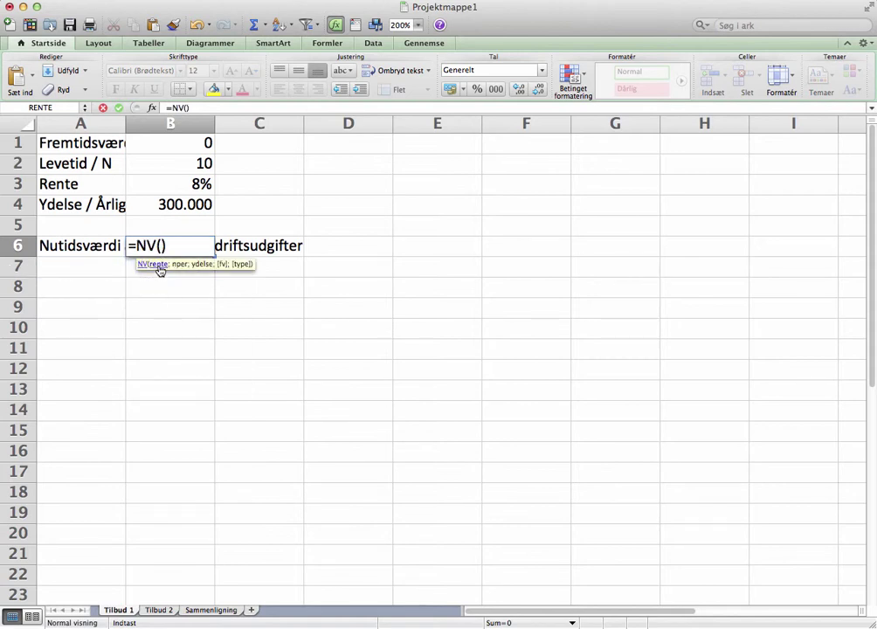
click(198, 192)
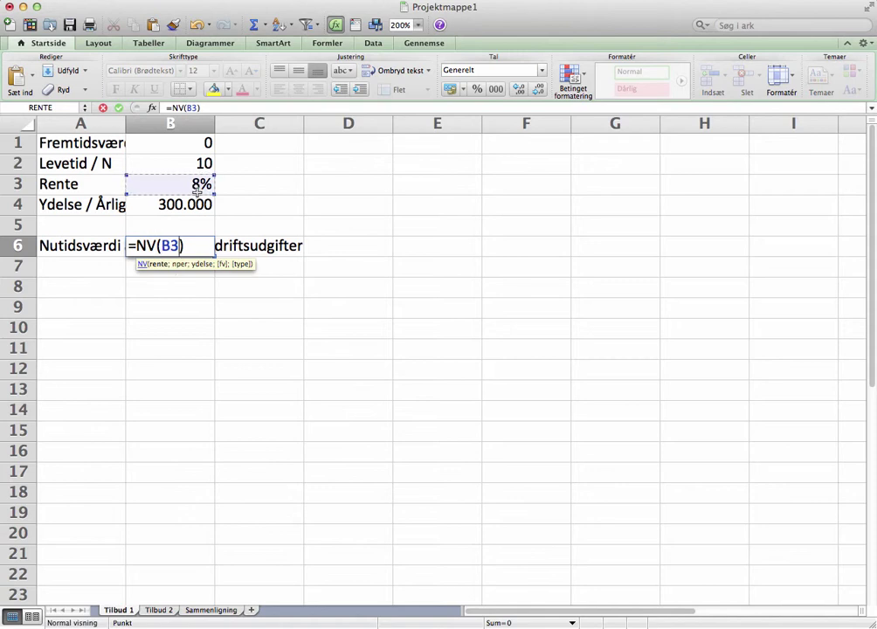
text(;)
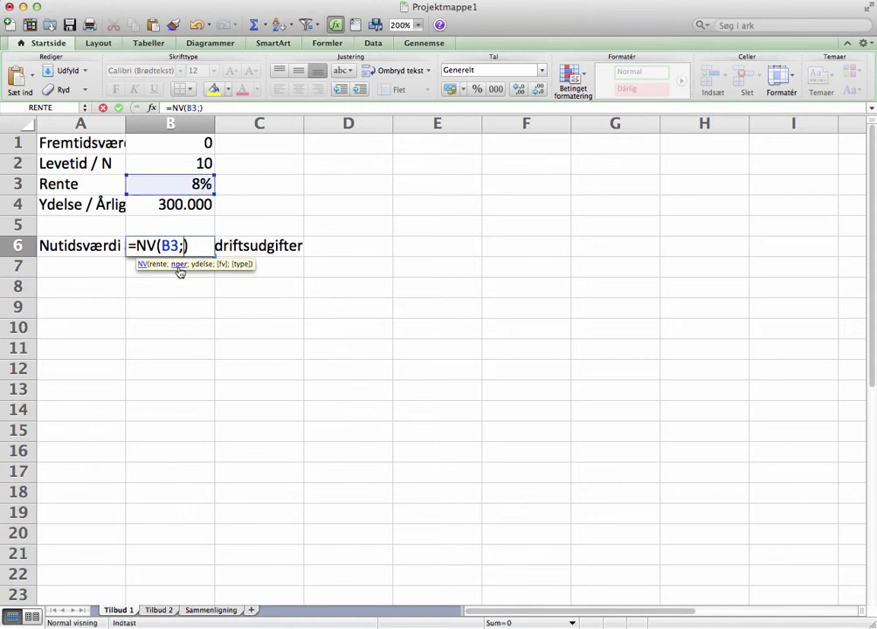
click(179, 164)
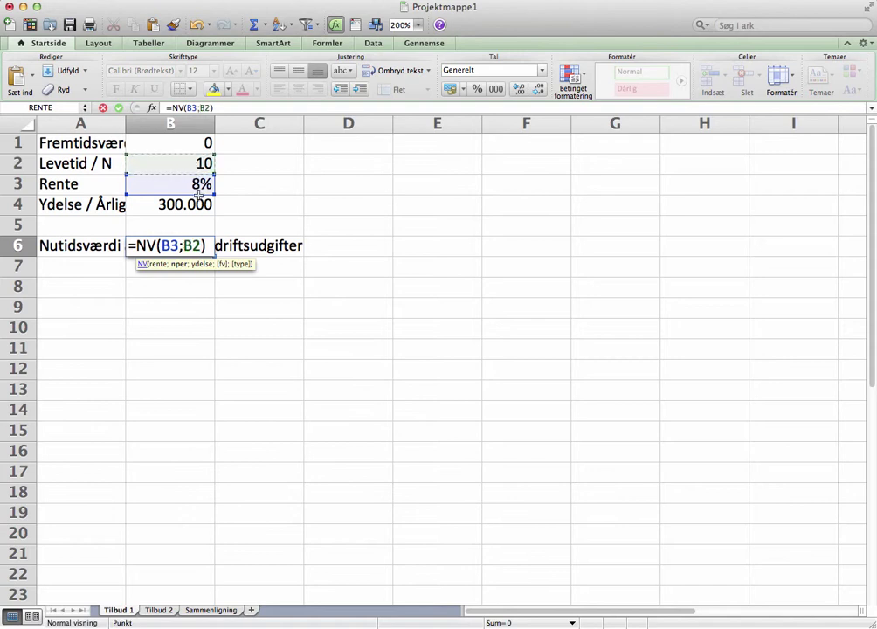
text(;)
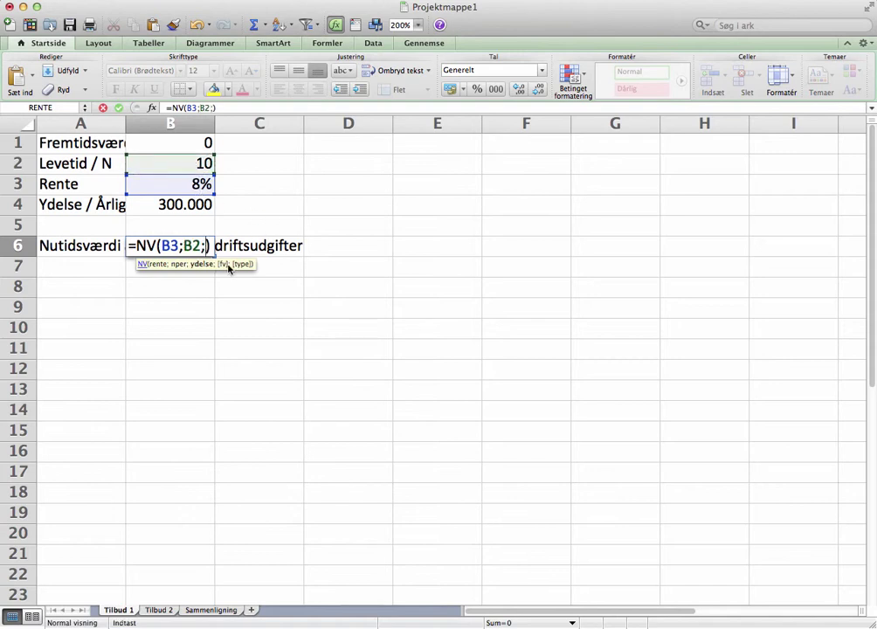
click(179, 205)
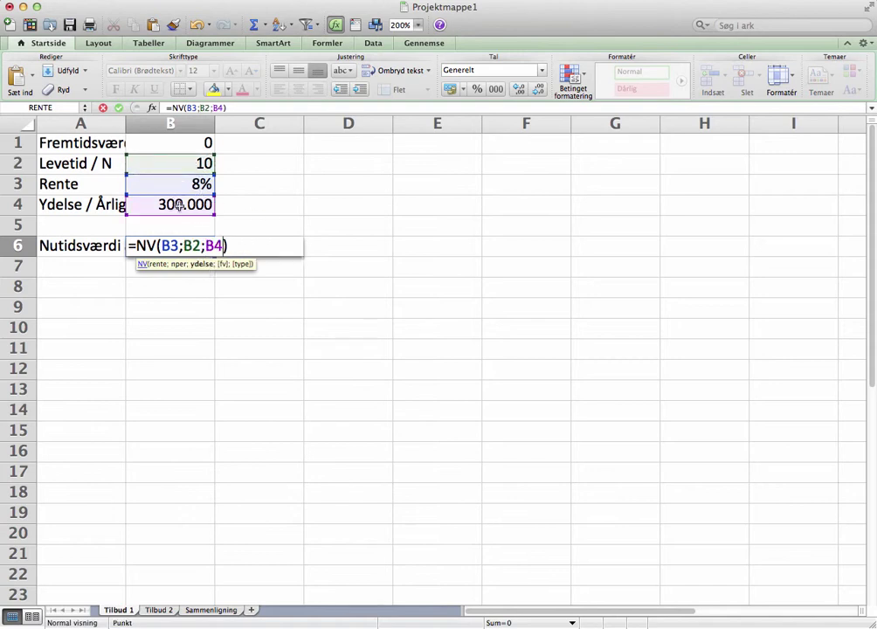
text(;)
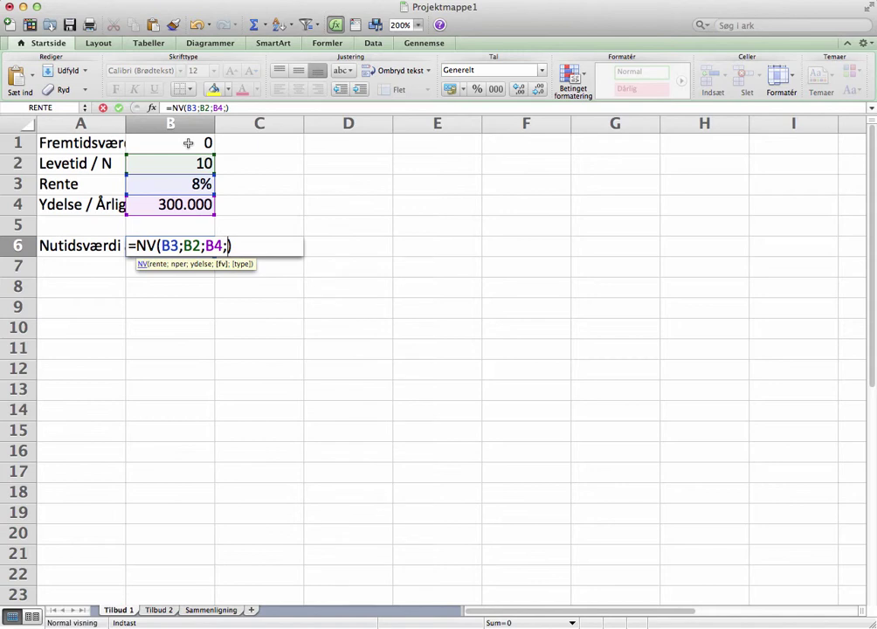
click(187, 143)
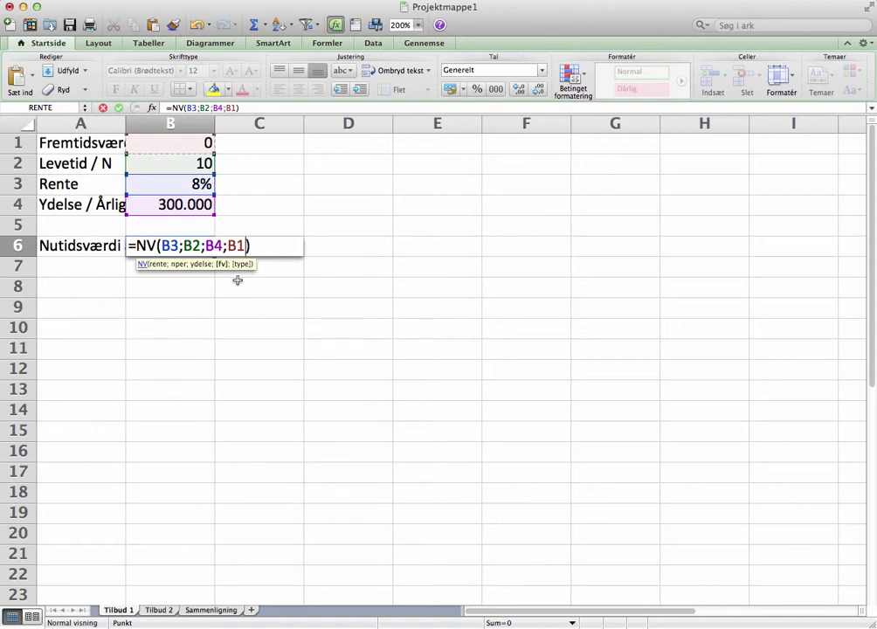
key(Return)
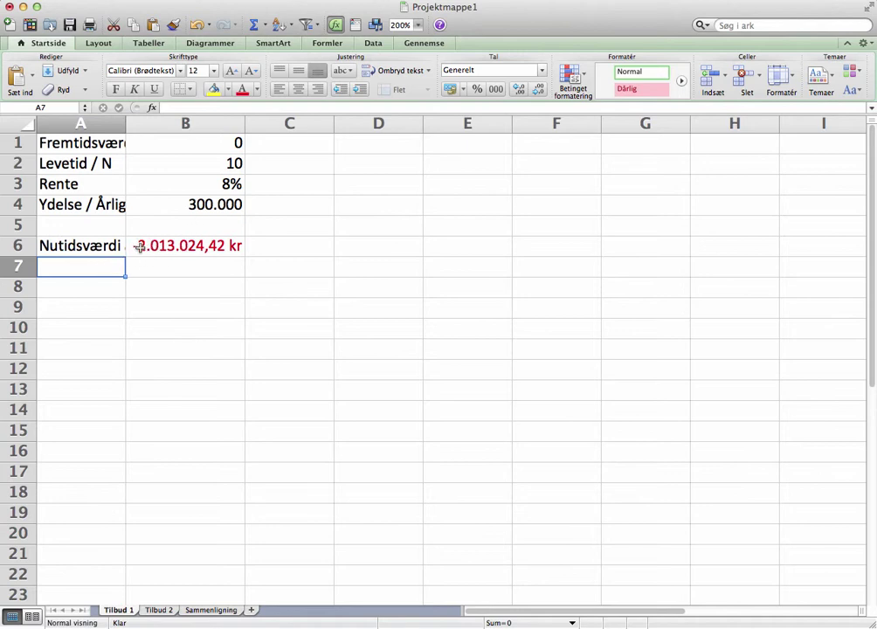
- Negate the B6 formula to =-NV(...) so it shows 2.013.024,42 kr
click(139, 247)
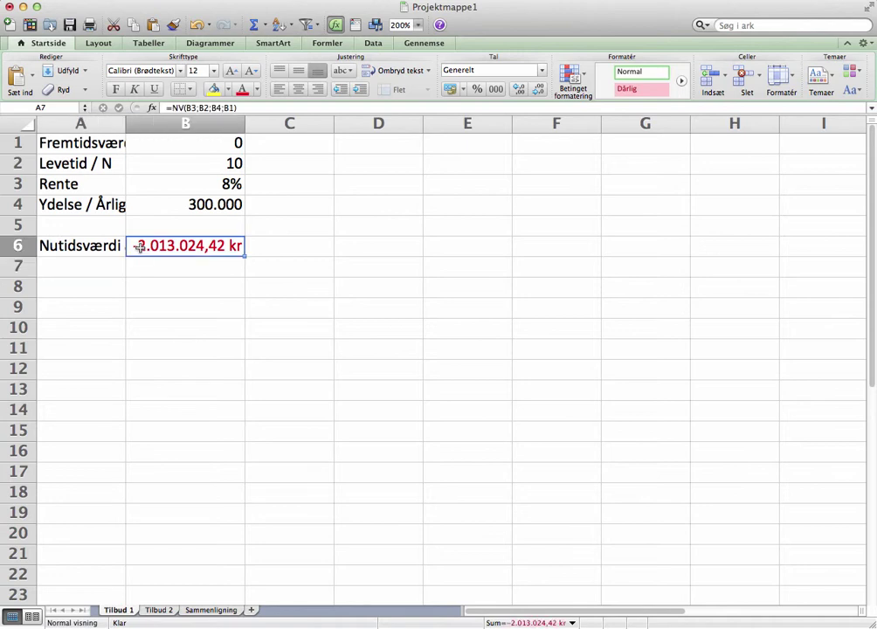
click(172, 108)
text(-)
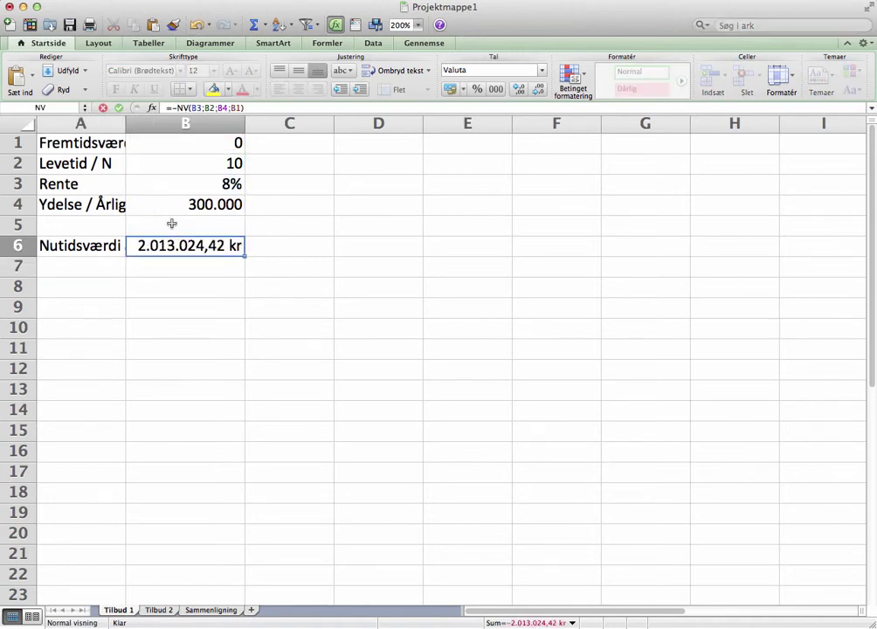
key(Return)
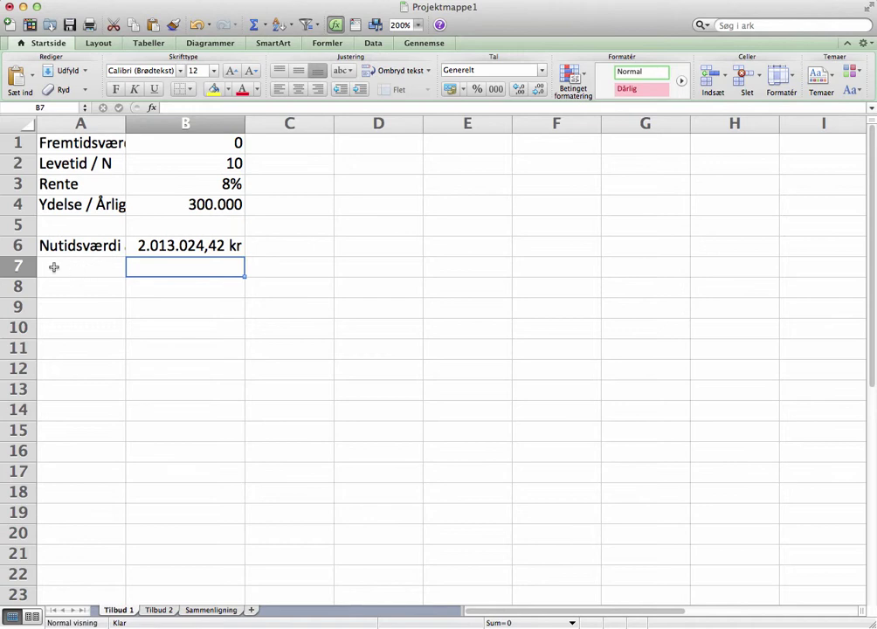
- Add Investering 600000 in row 7 with B6's currency format copied onto it
click(53, 267)
text(In)
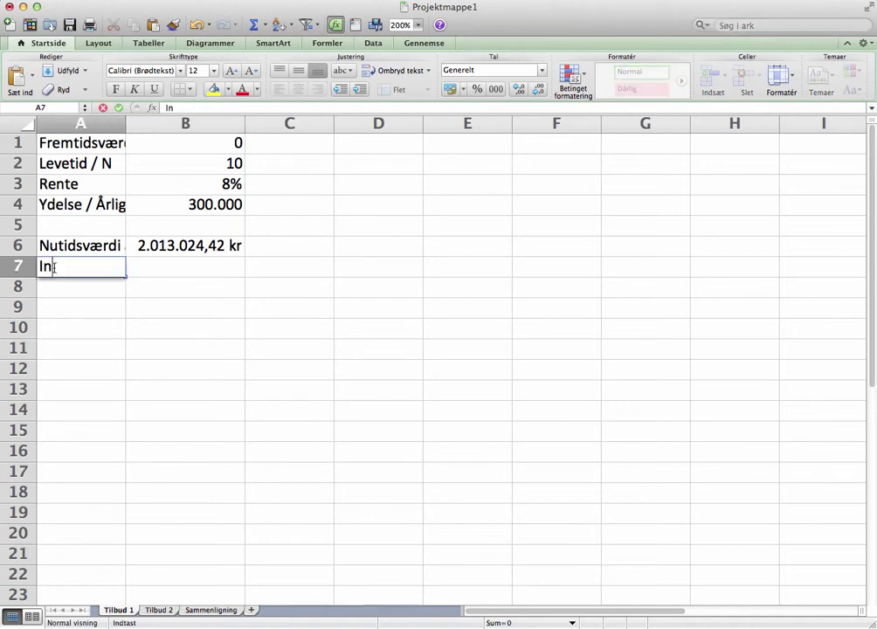
text(vesteri)
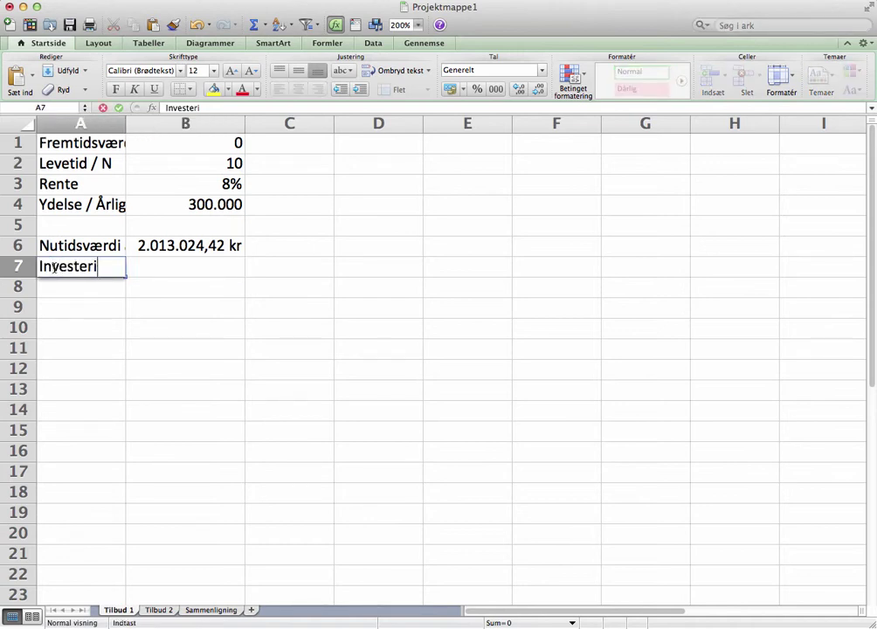
text(ng)
key(Tab)
text(60)
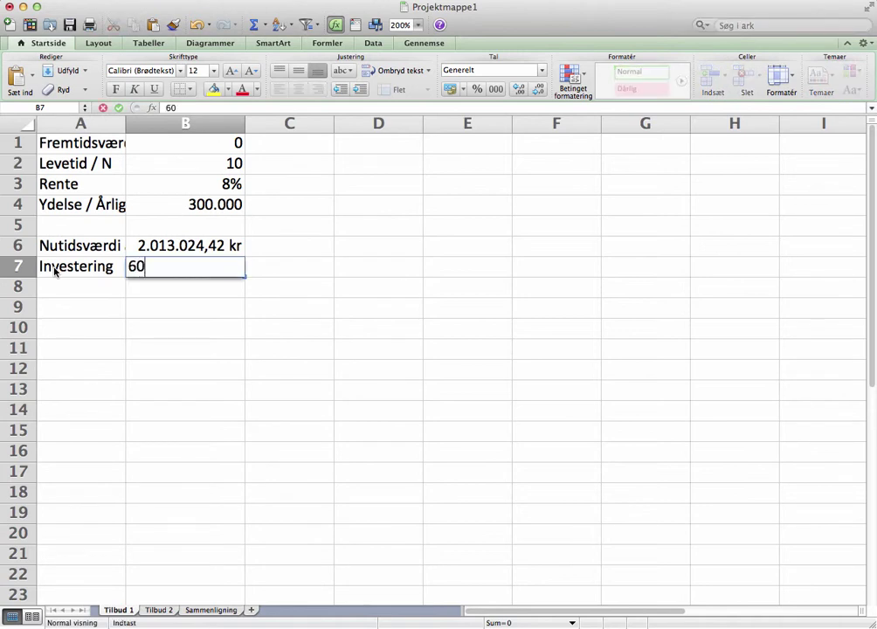
text(000)
text(0)
key(Return)
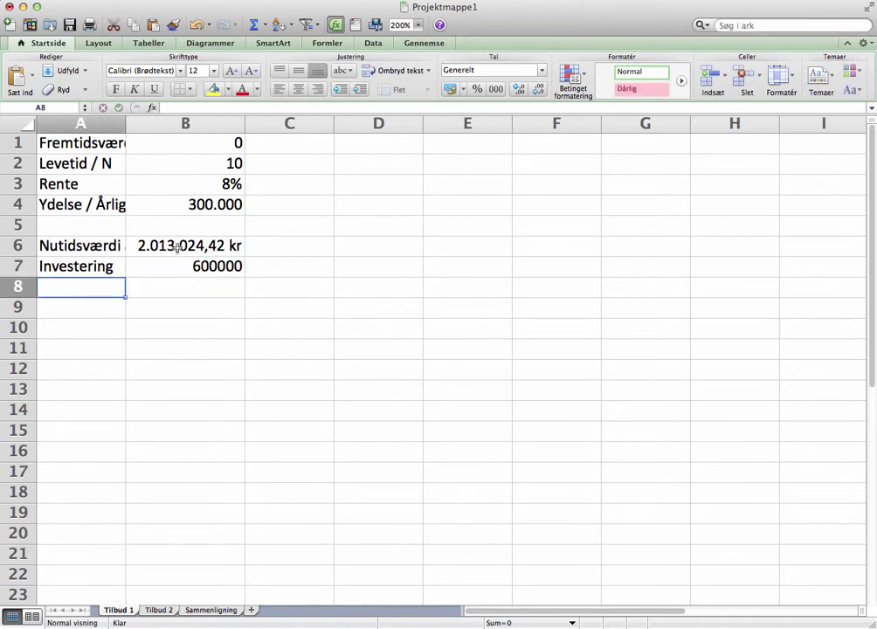
click(177, 248)
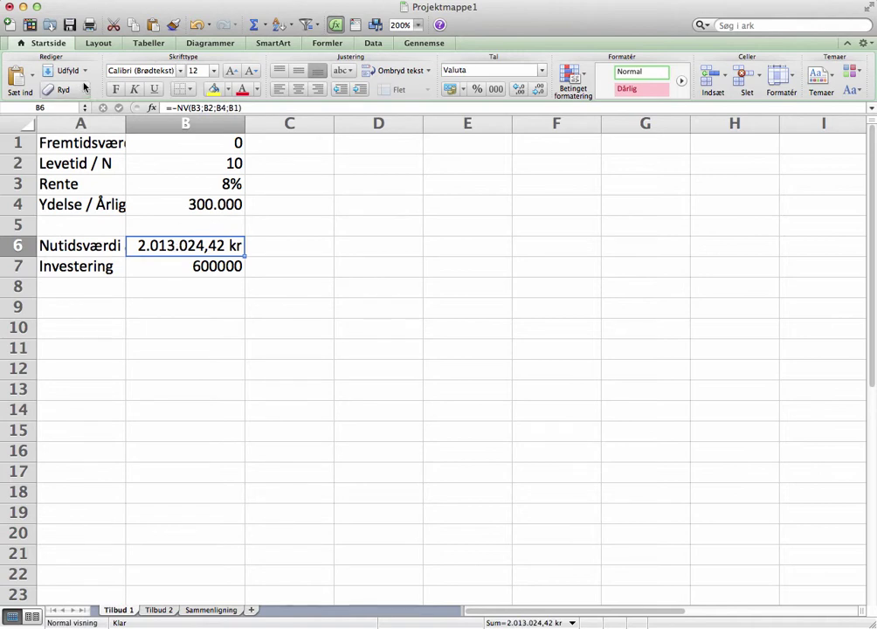
click(171, 26)
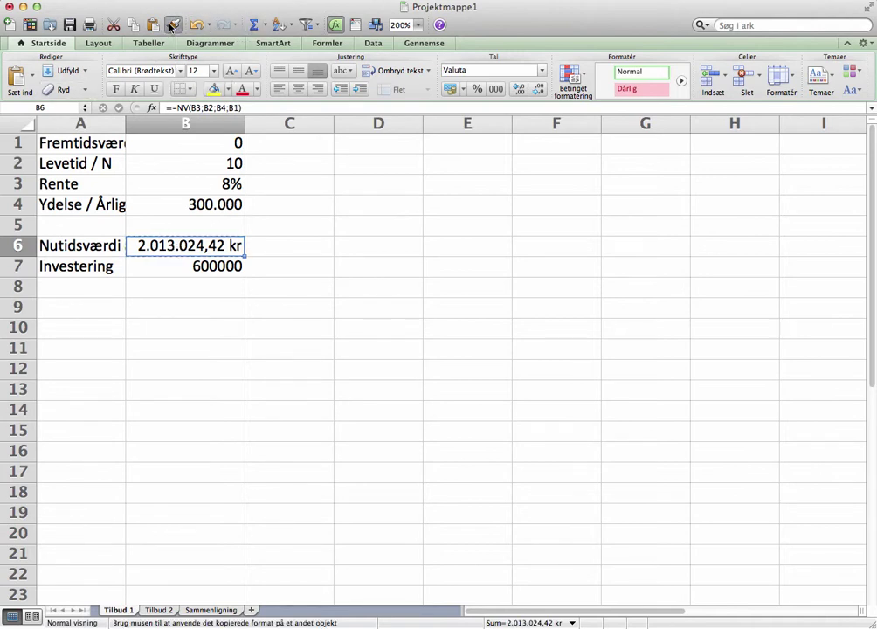
click(196, 266)
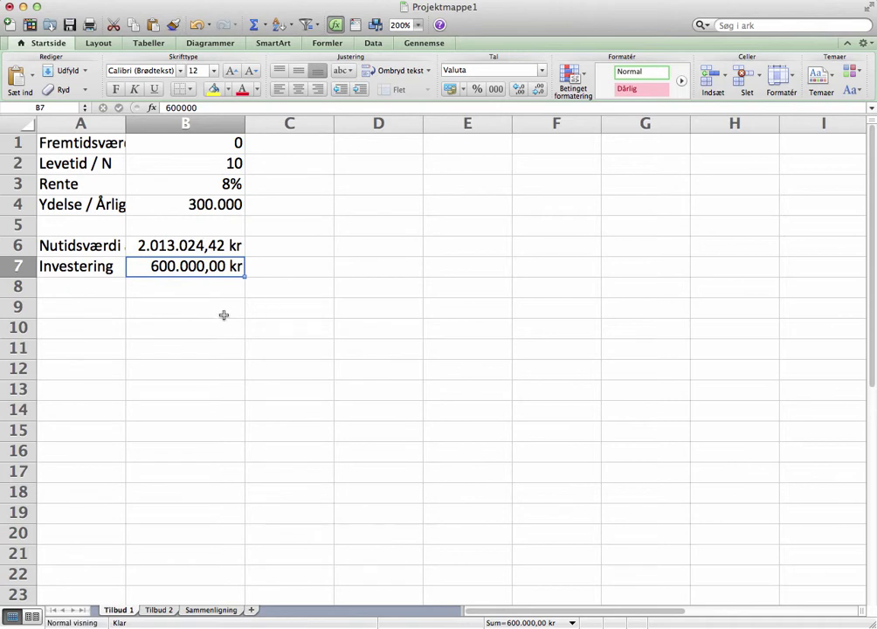
- Label cell A8 'Samlet kapitalværdi'
click(83, 291)
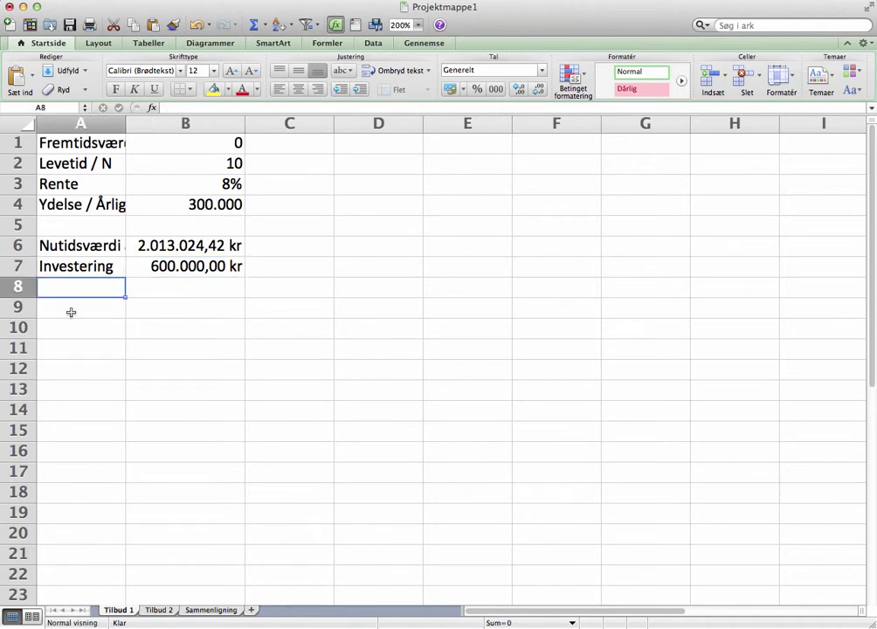
text(Sa)
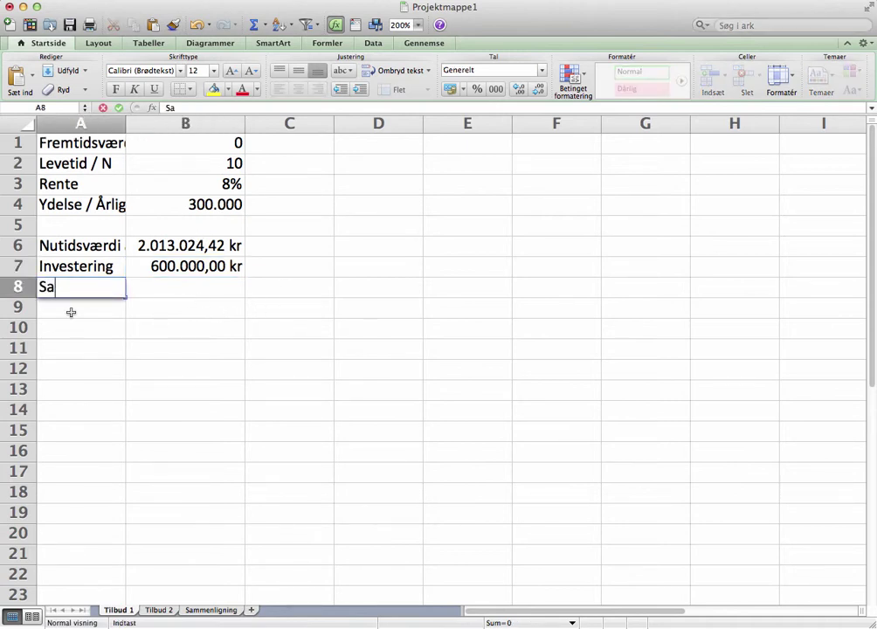
text(mlet )
text(kapi)
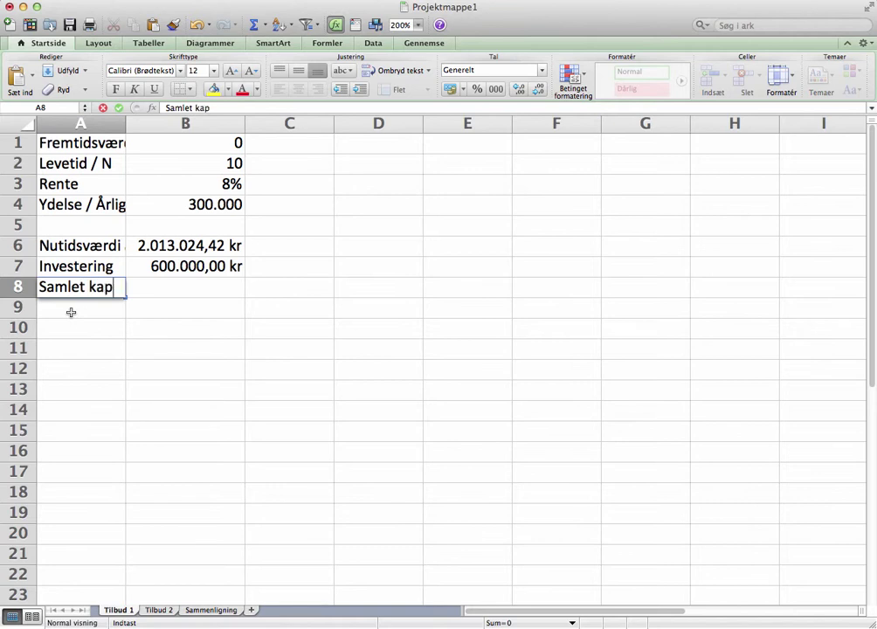
text(talværdi)
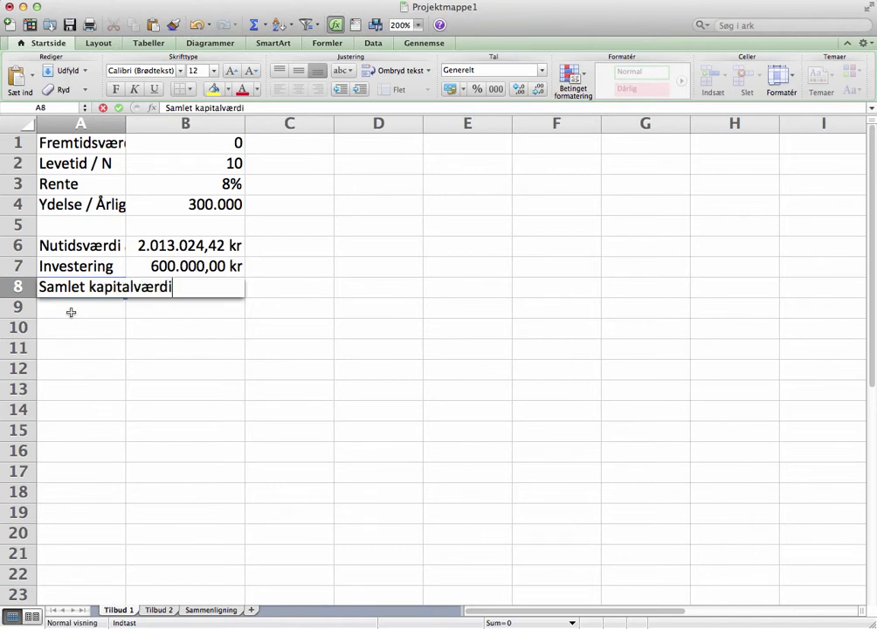
key(Tab)
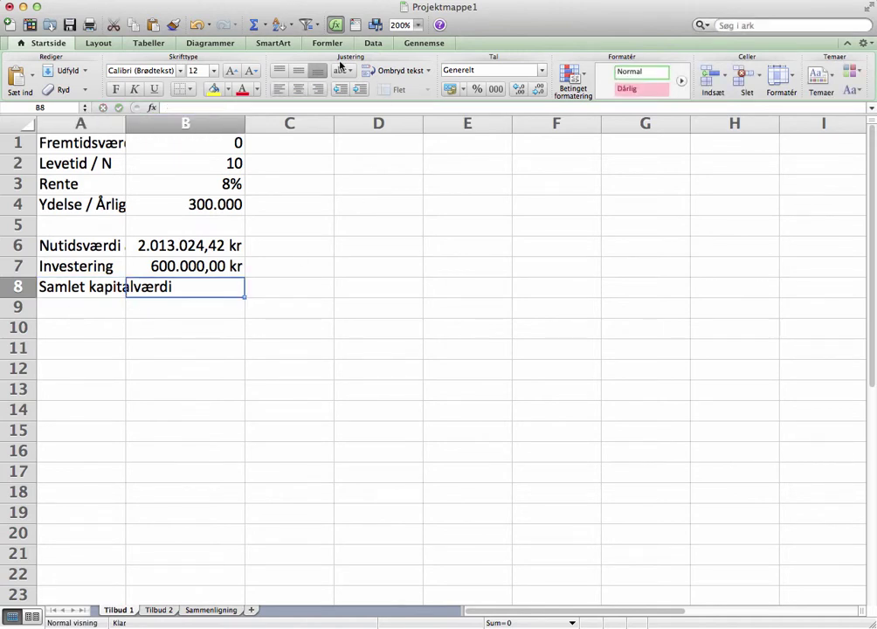
- Sum B6:B7 in B8 (2.613.024,42 kr) and give it top and bottom borders
click(254, 25)
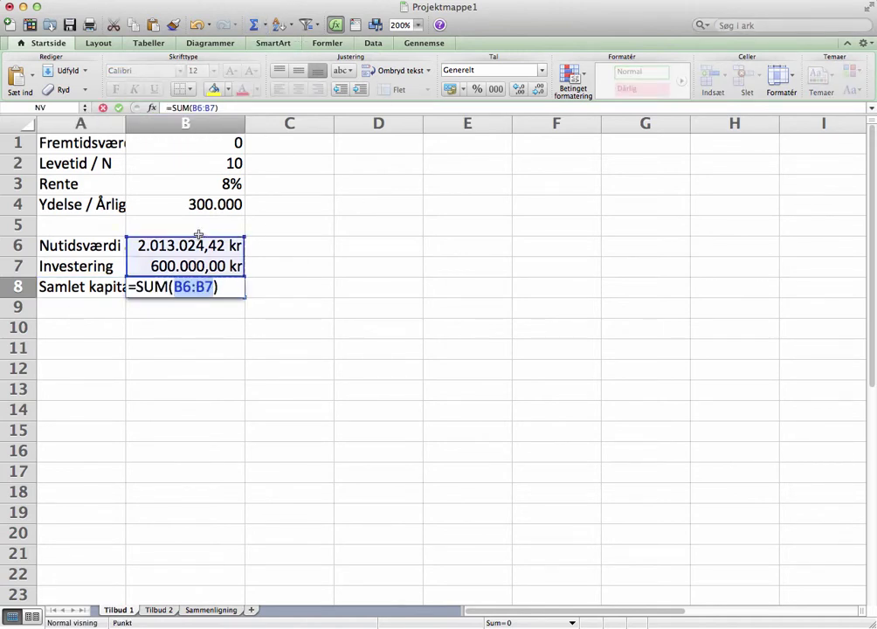
key(Return)
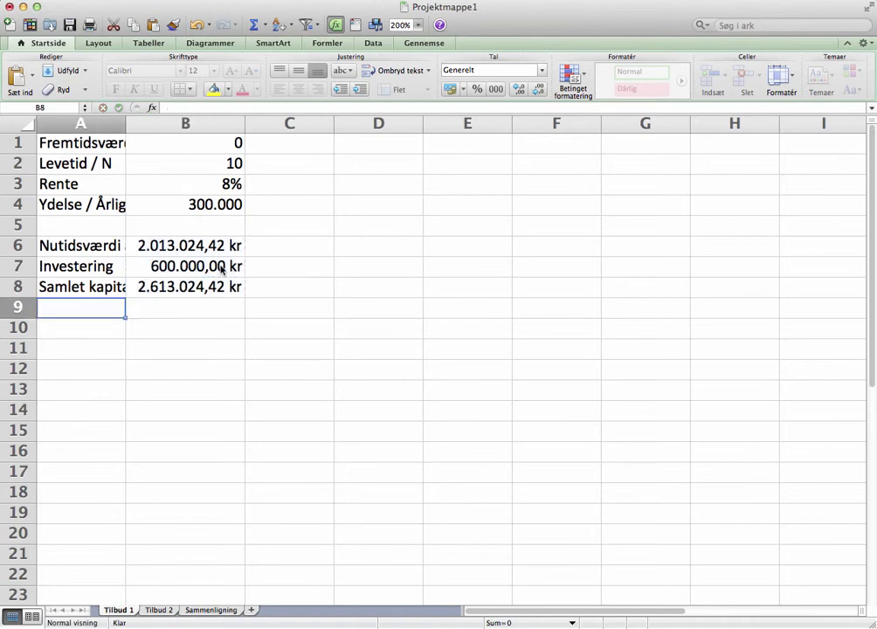
click(197, 287)
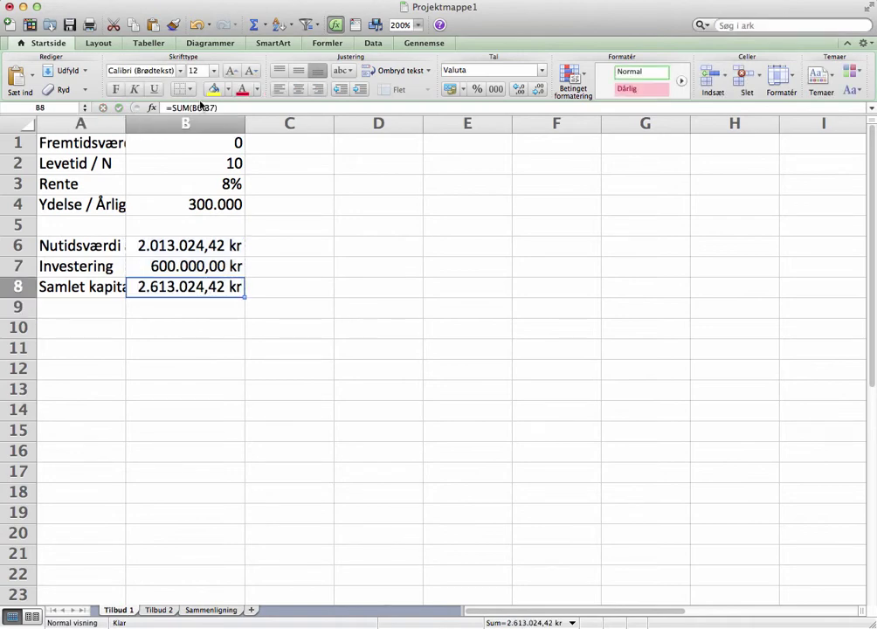
click(190, 89)
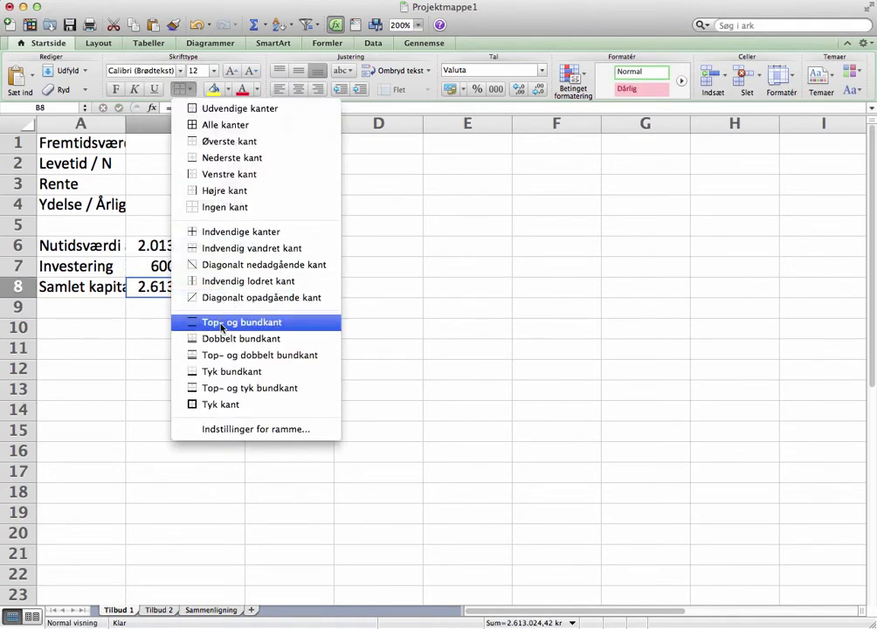
click(222, 323)
click(170, 304)
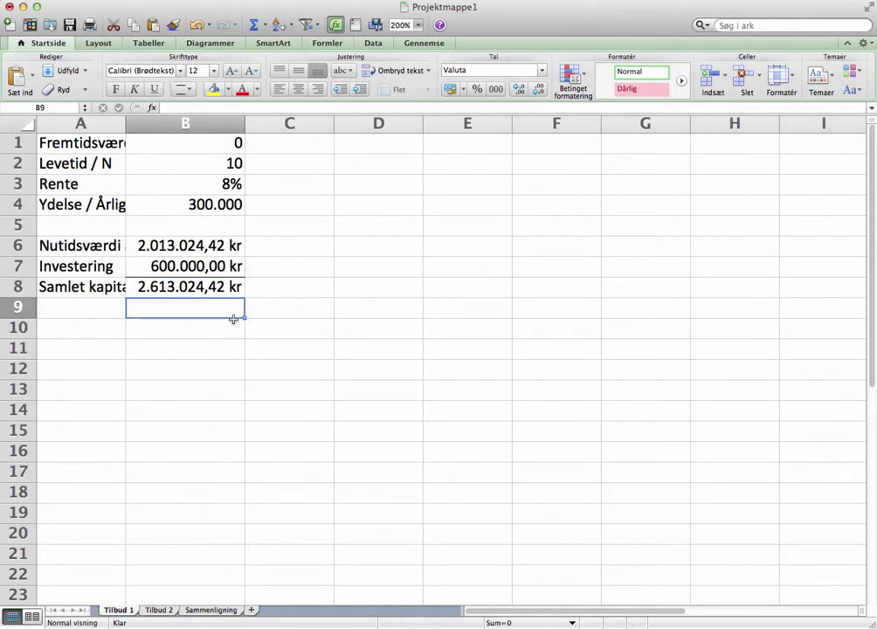
- Widen column A to fit its longest label
drag(186, 338, 180, 303)
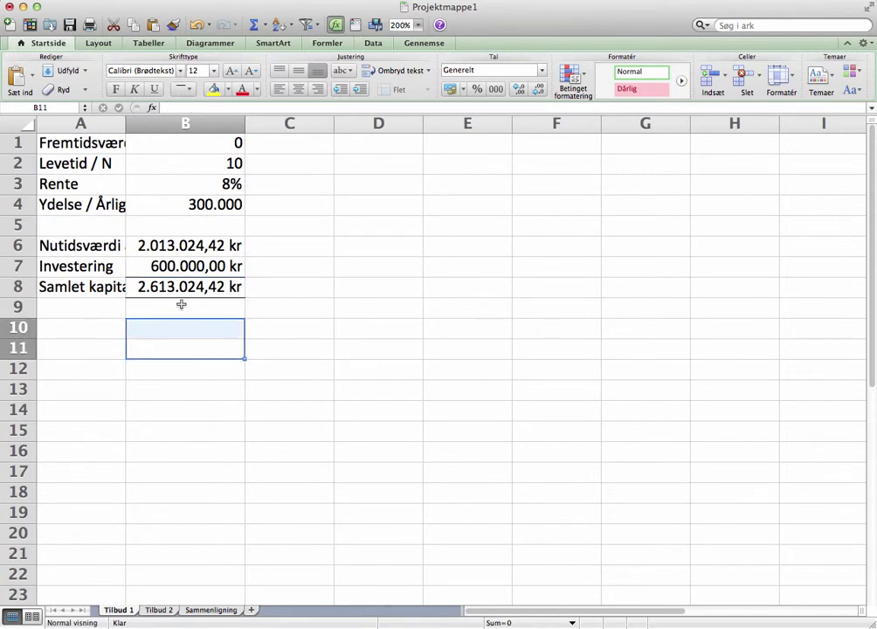
double_click(126, 122)
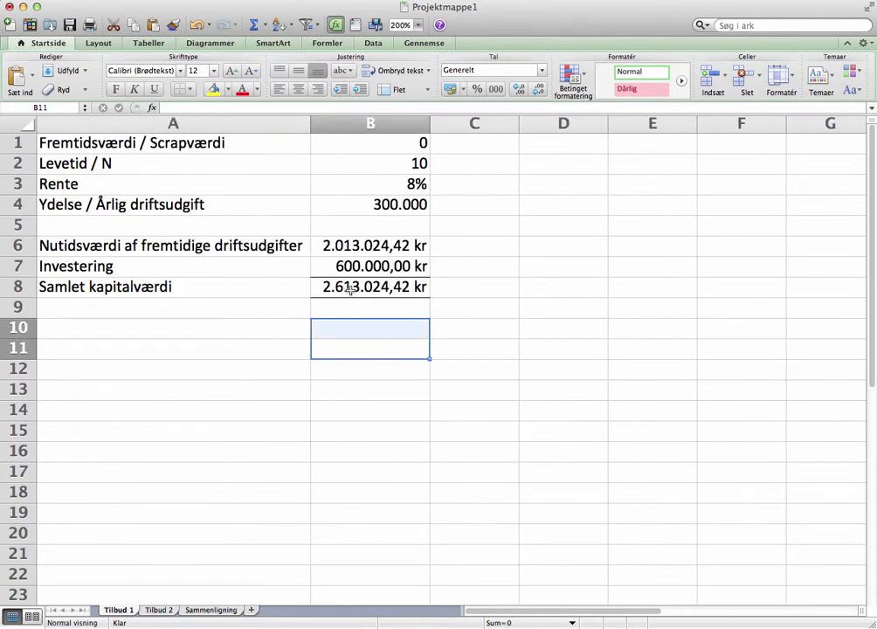
click(319, 288)
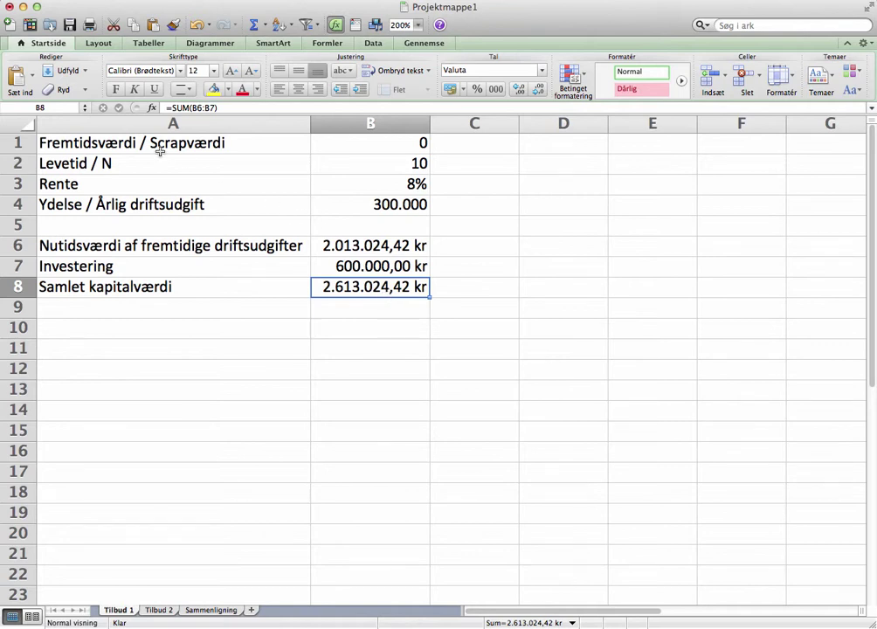
- Copy the A1:B8 calculation from Tilbud 1 into the Tilbud 2 sheet
drag(58, 141, 377, 289)
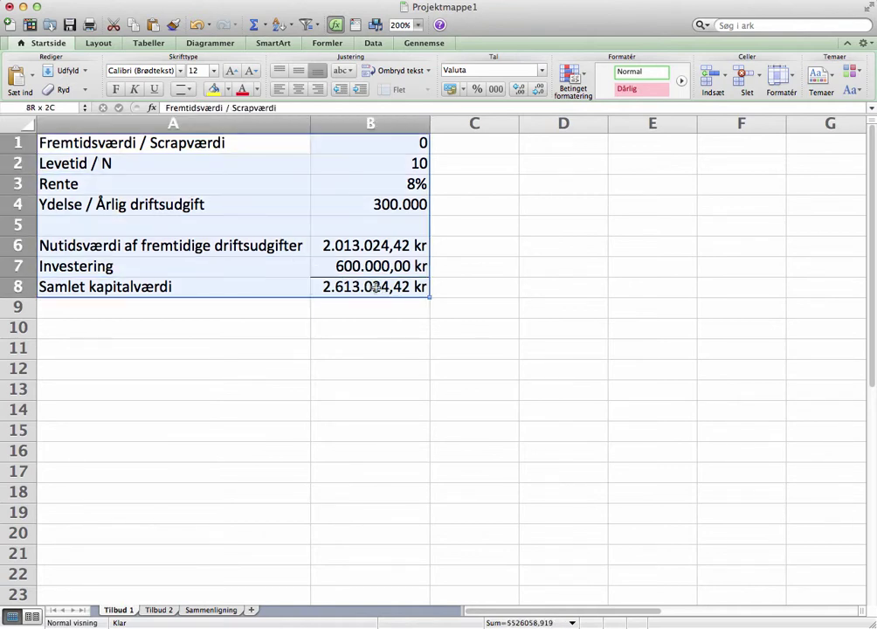
key(super+c)
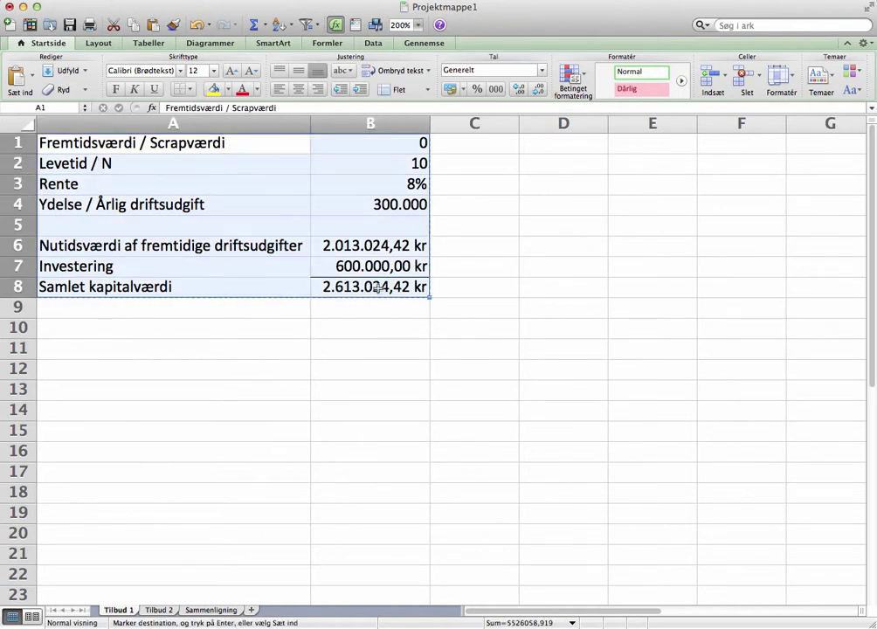
click(159, 609)
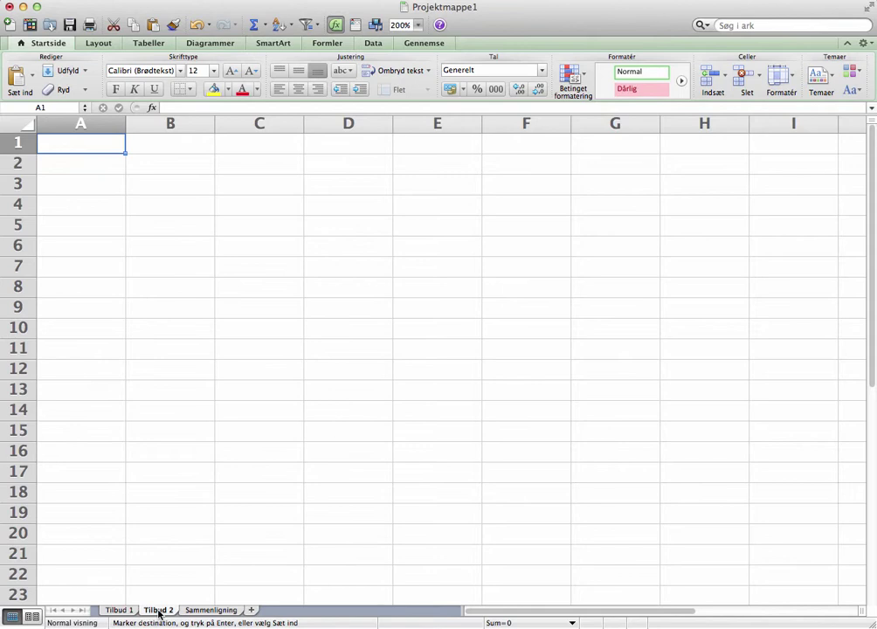
key(super+v)
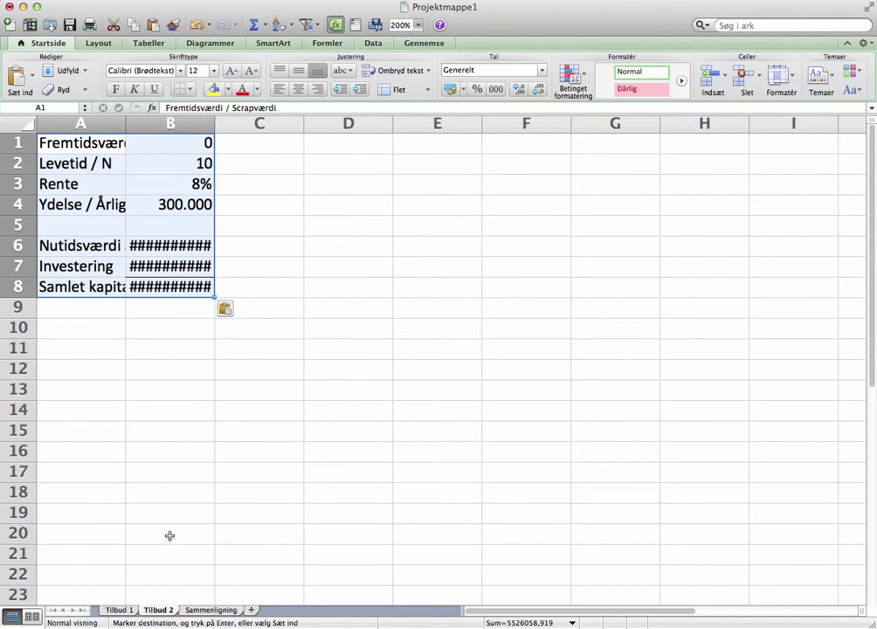
- Autofit columns A and B on Tilbud 2 so labels and amounts show
double_click(126, 124)
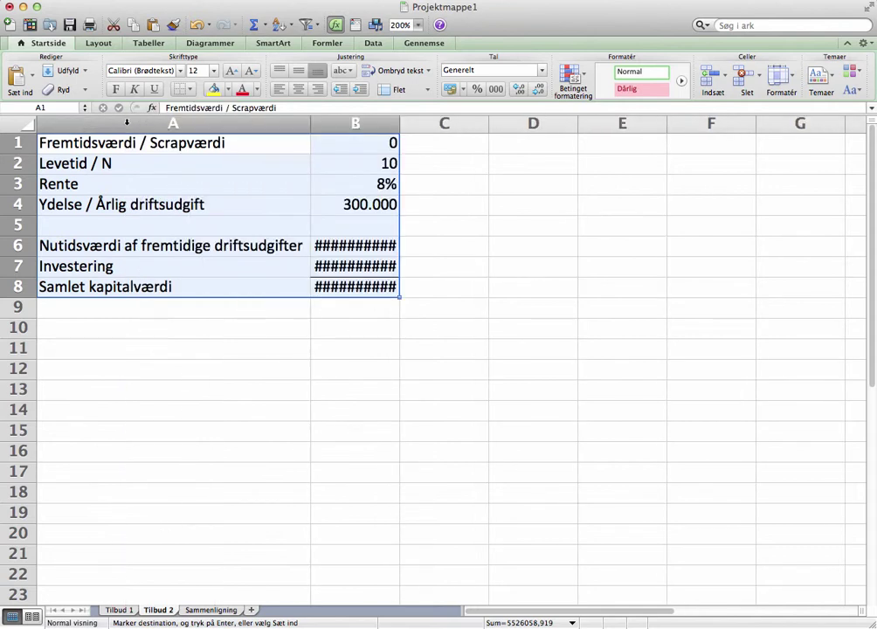
double_click(402, 124)
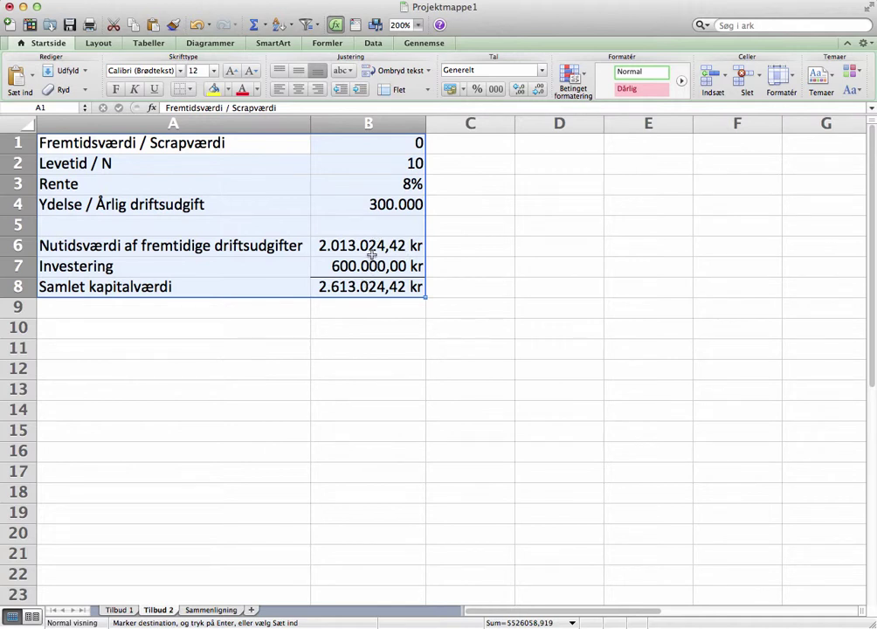
click(357, 162)
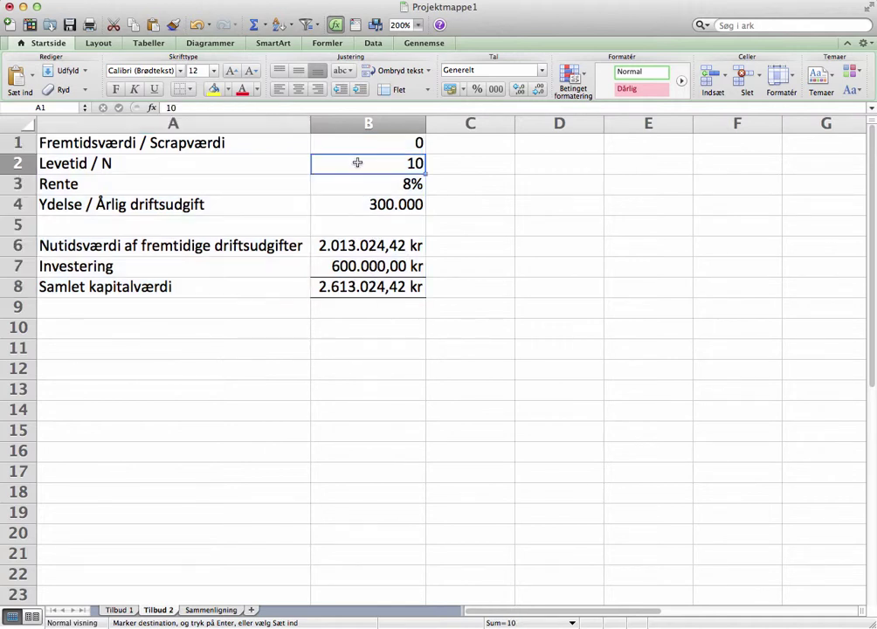
click(337, 203)
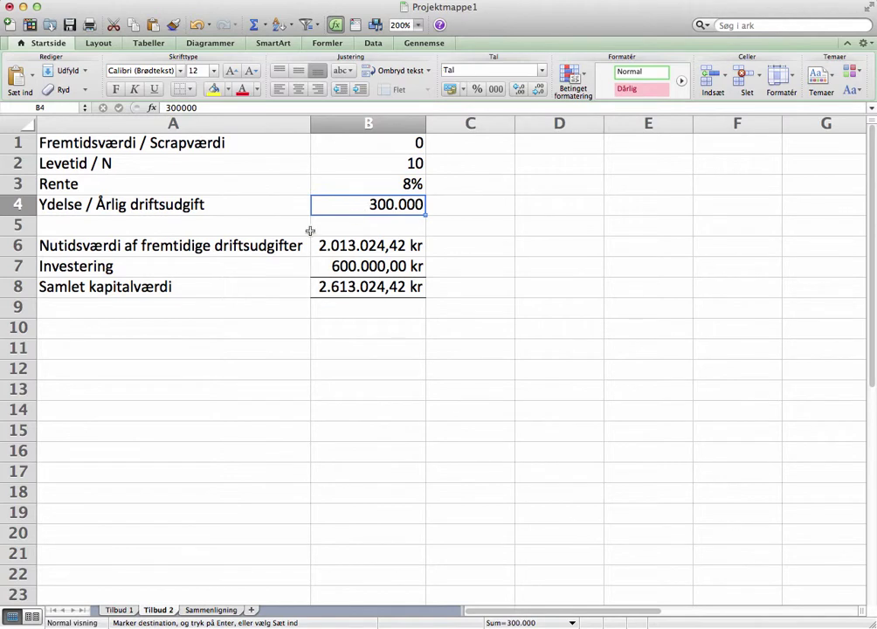
- Change B4 to 100.000 and B7 to 1.800.000, totalling 2.471.008,14 kr
text(100.)
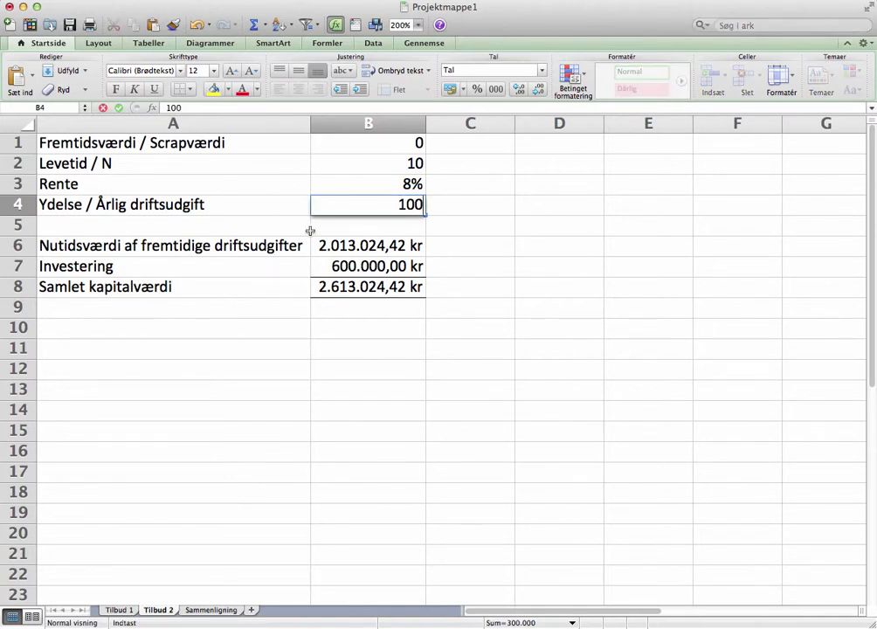
text(000)
key(Return)
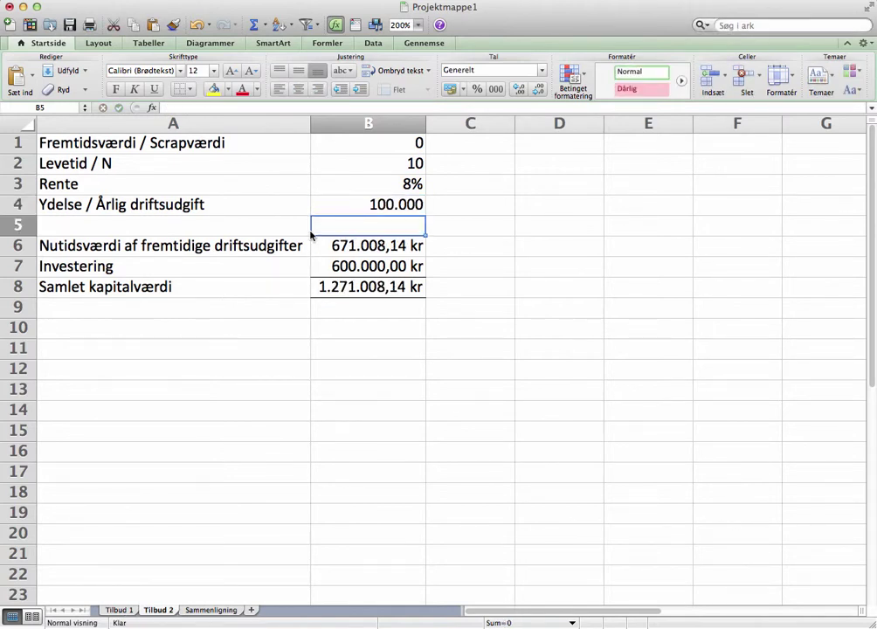
click(320, 265)
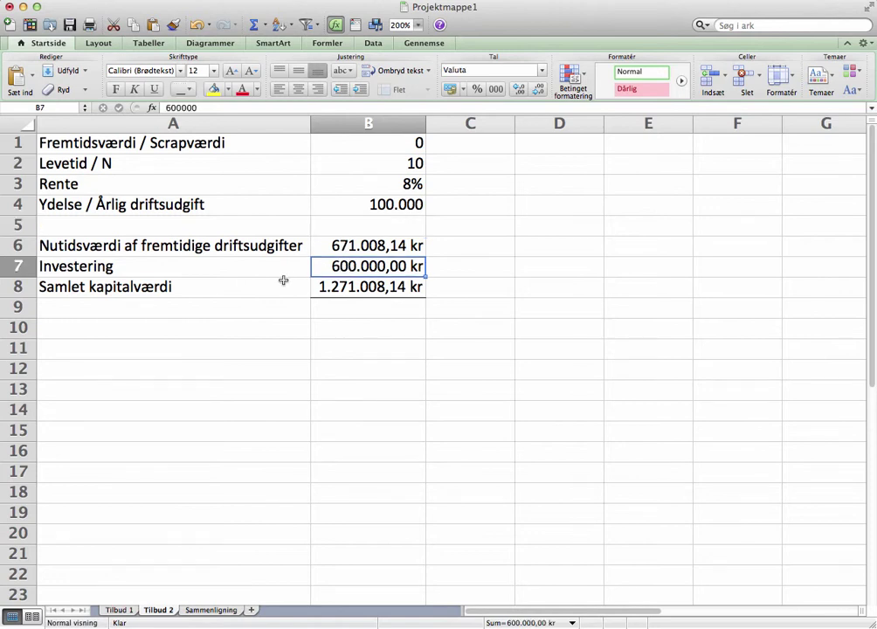
text(1.8)
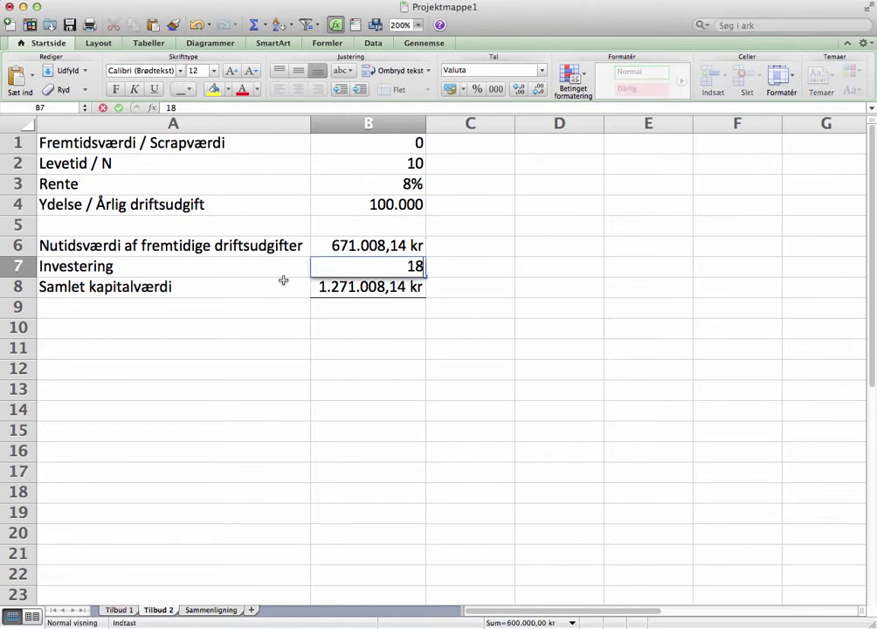
text(0)
text(0.)
text(0000)
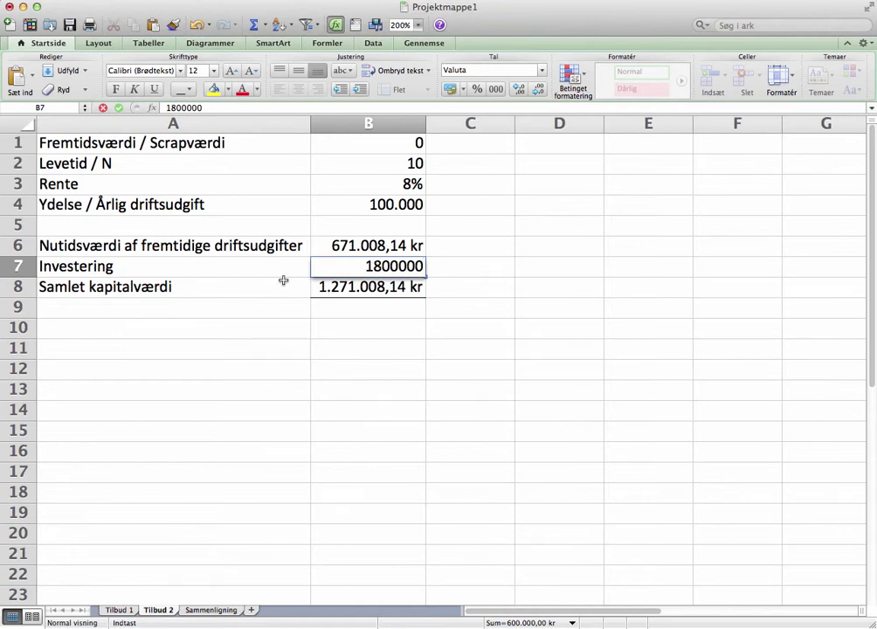
key(Return)
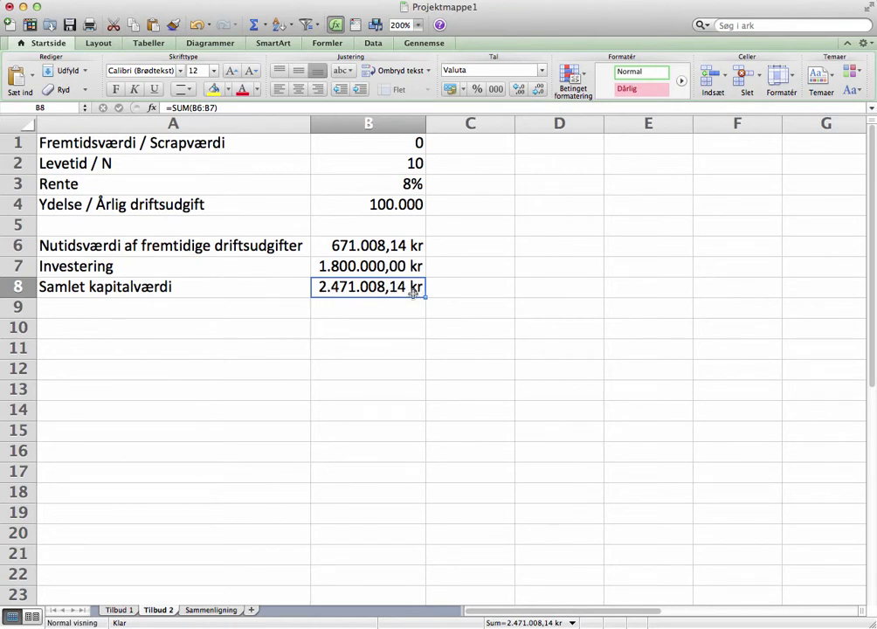
- Complete =-NV(B3;B2;B4;B1) in B6 on Tilbud 2 so it shows 671.008,14 kr
click(363, 248)
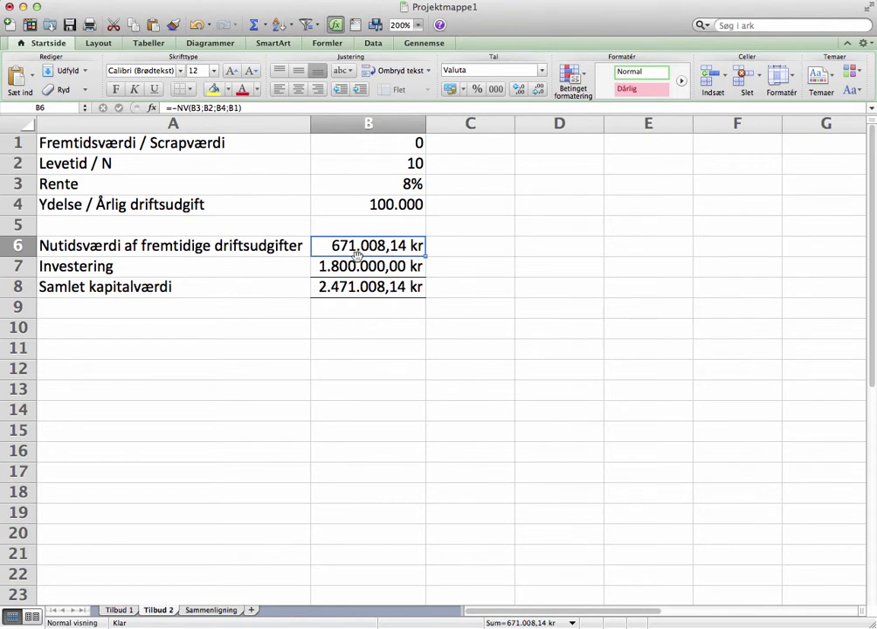
double_click(356, 254)
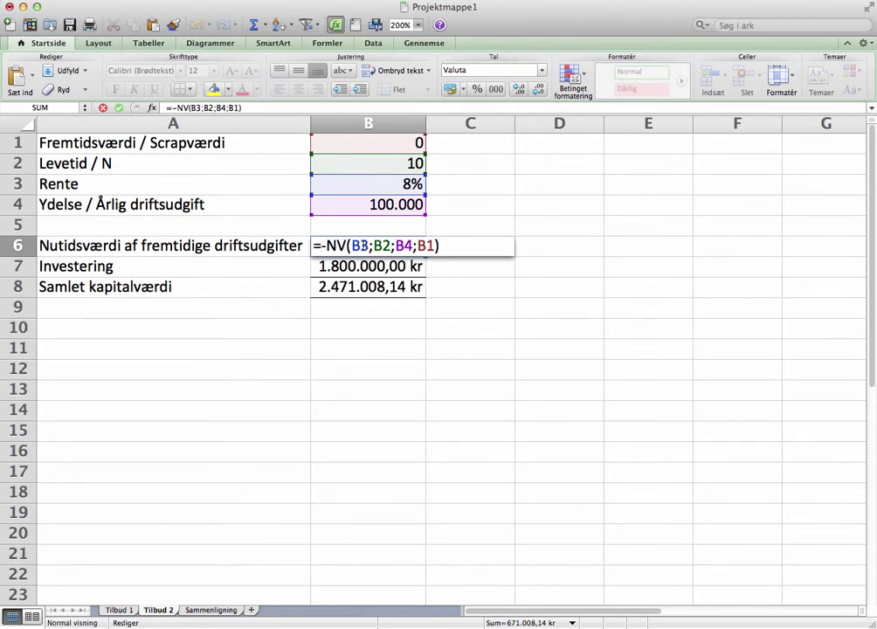
click(361, 246)
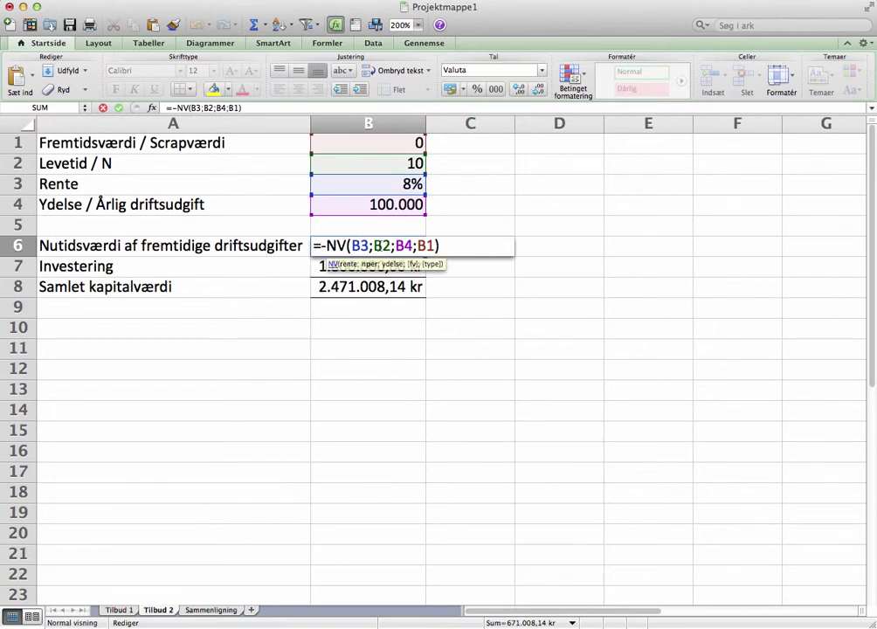
click(393, 264)
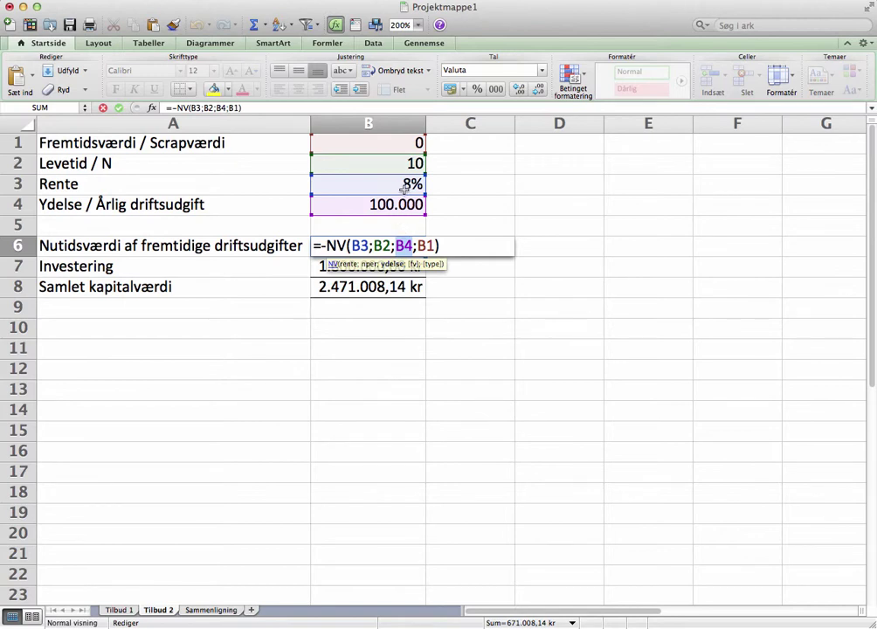
click(410, 263)
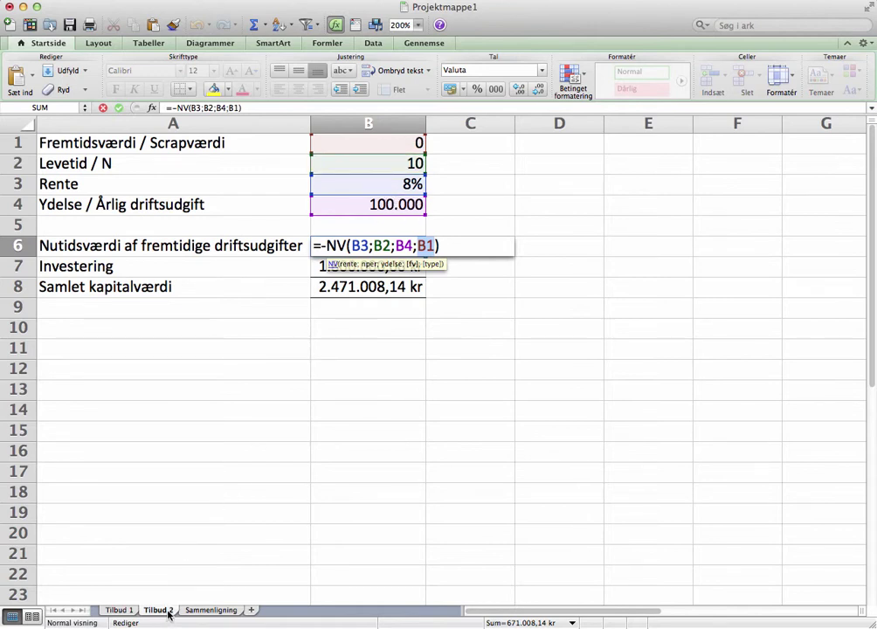
key(Return)
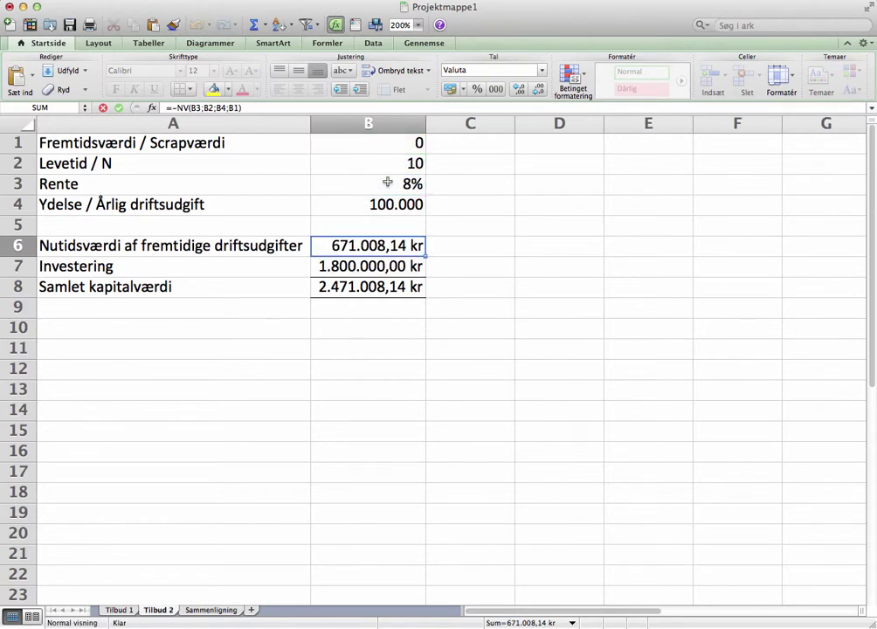
key(Down)
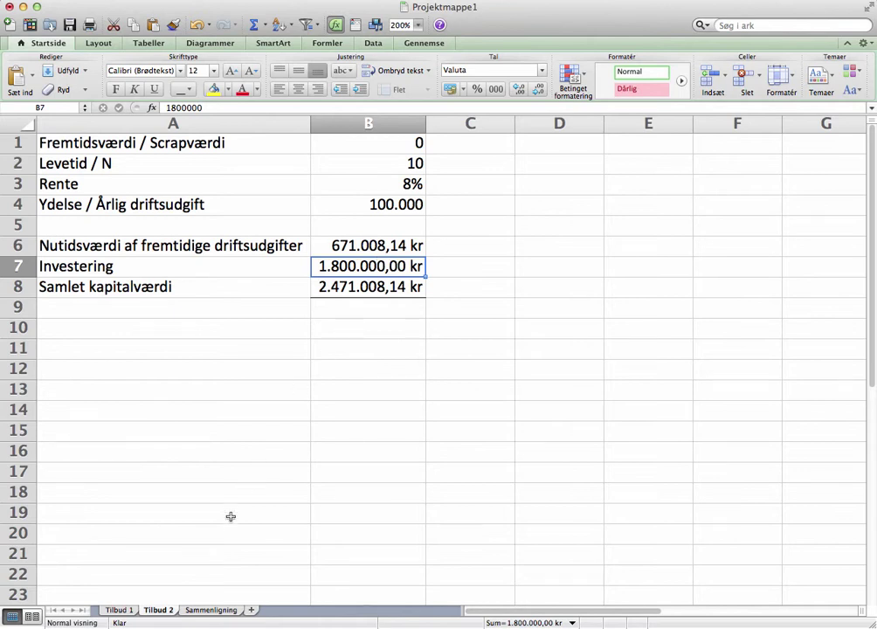
- Copy the Tilbud 1 table A1:B8 into Sammenligning at A1 and autofit columns A and B
click(131, 607)
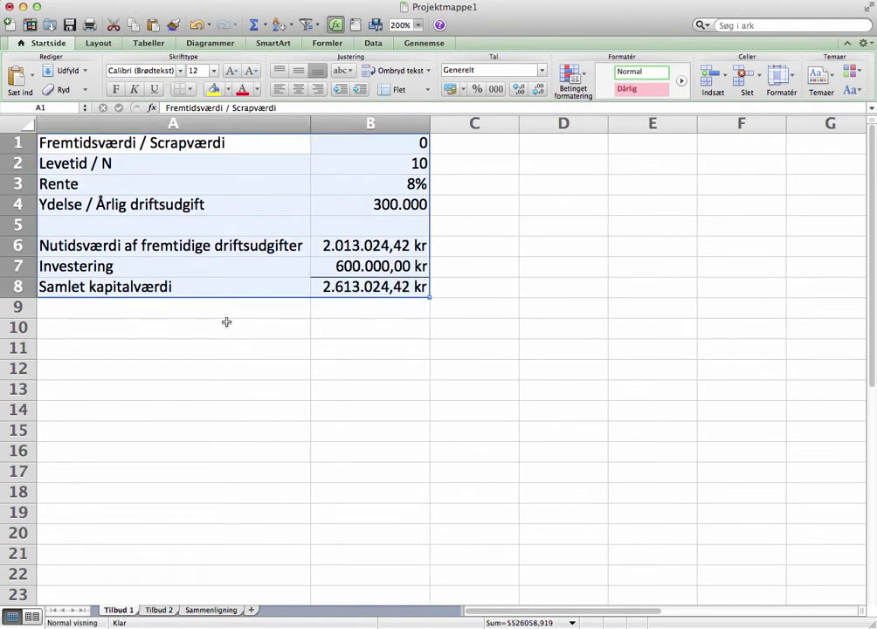
key(super+c)
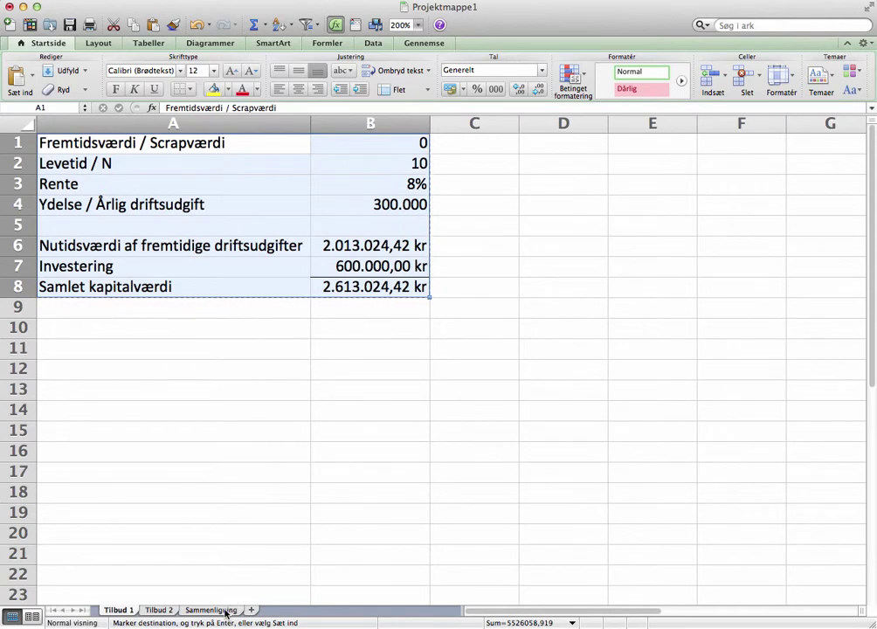
click(211, 610)
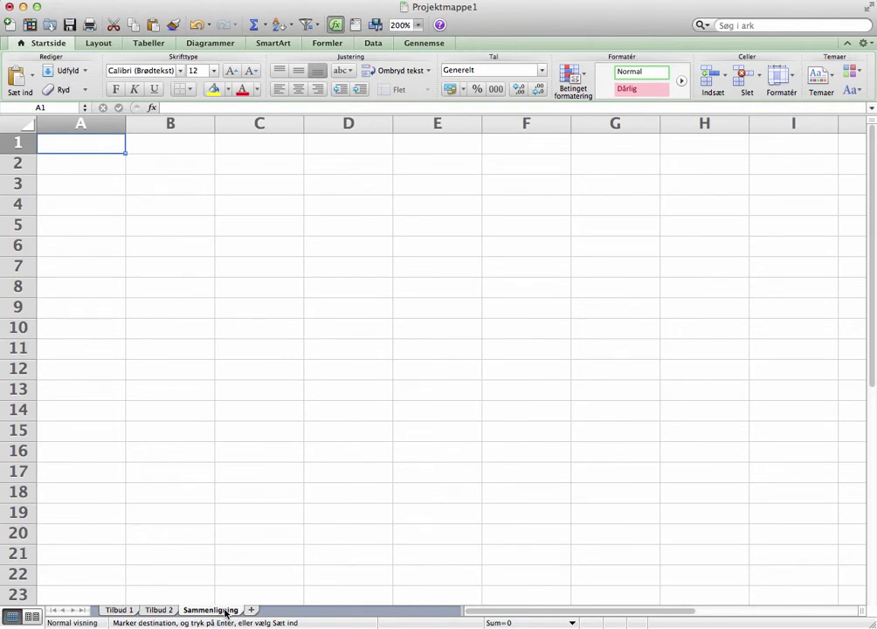
key(super+v)
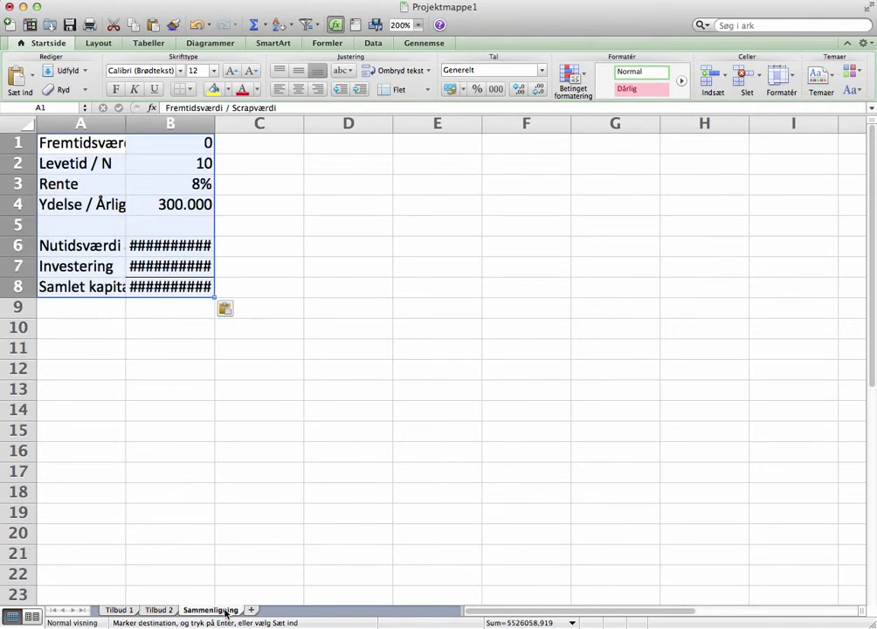
double_click(126, 120)
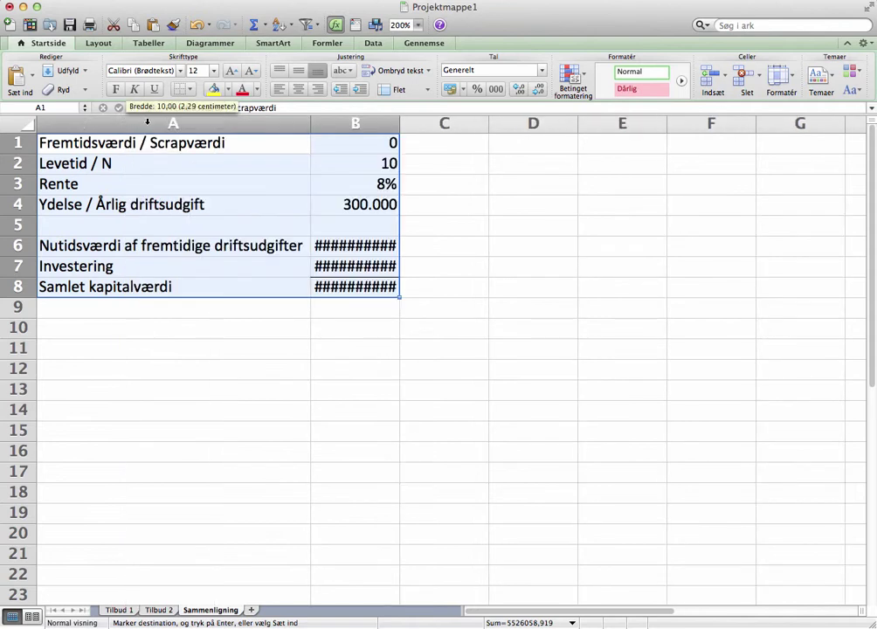
double_click(399, 123)
- Paste Tilbud 2's values B1:B8 into Sammenligning column C and autofit it
click(467, 143)
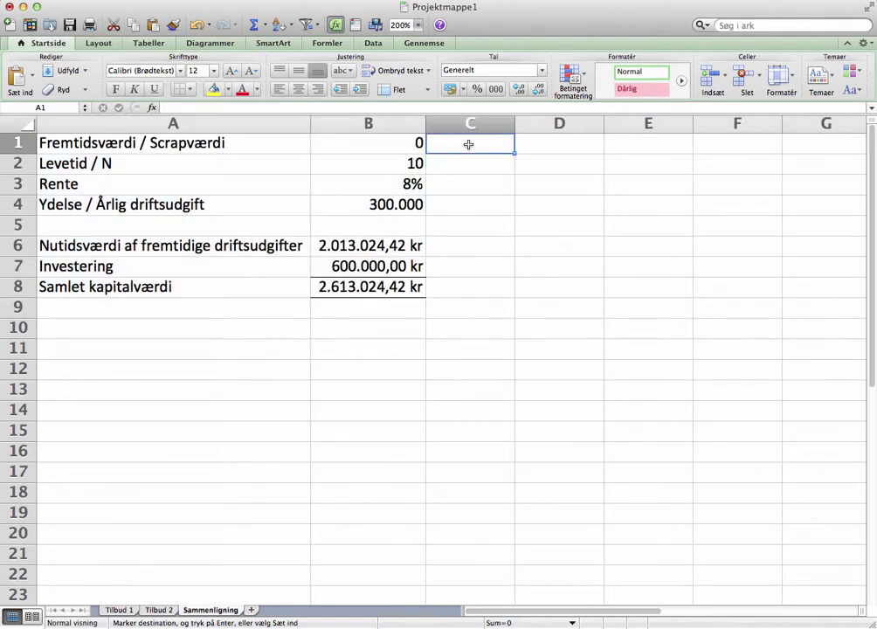
click(159, 609)
drag(360, 135, 365, 289)
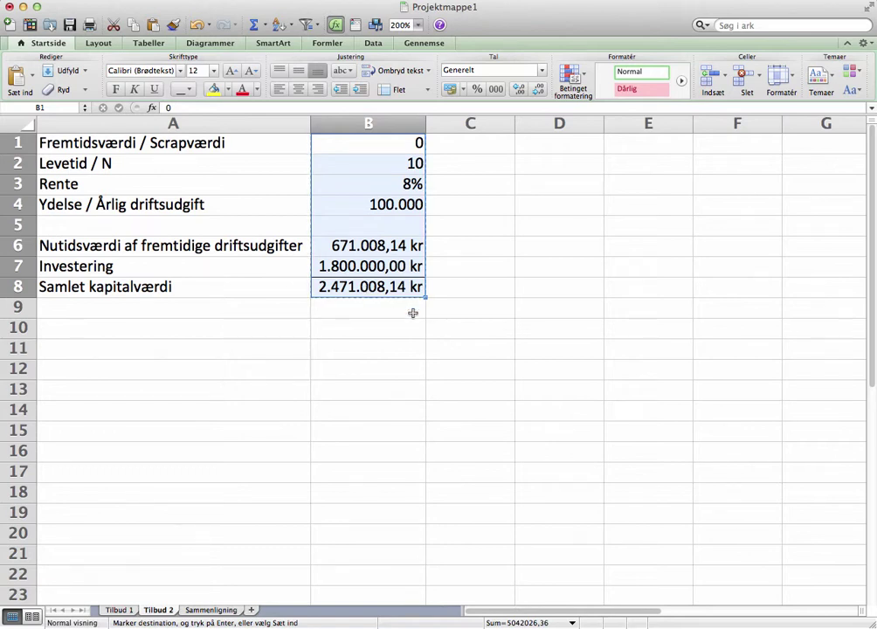
click(223, 610)
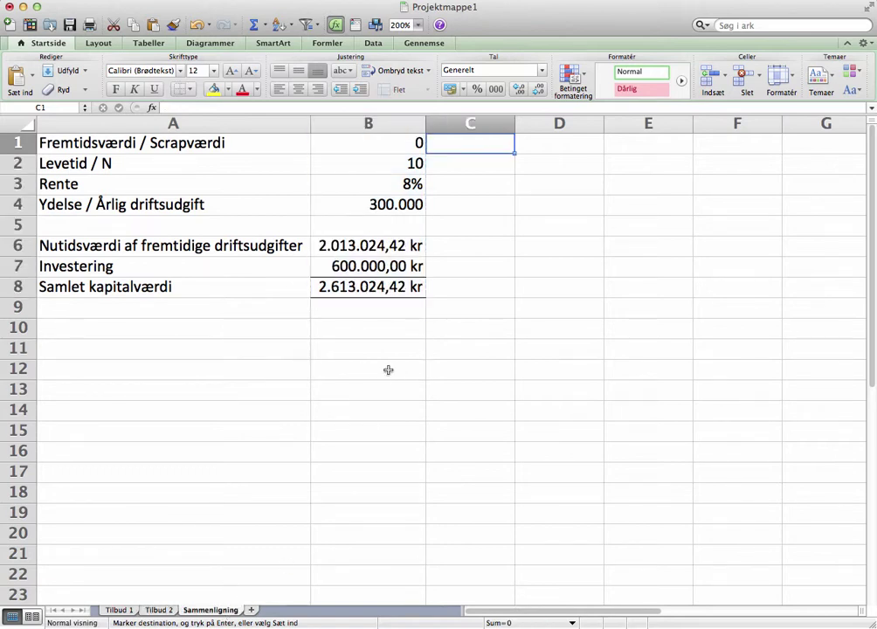
key(super+v)
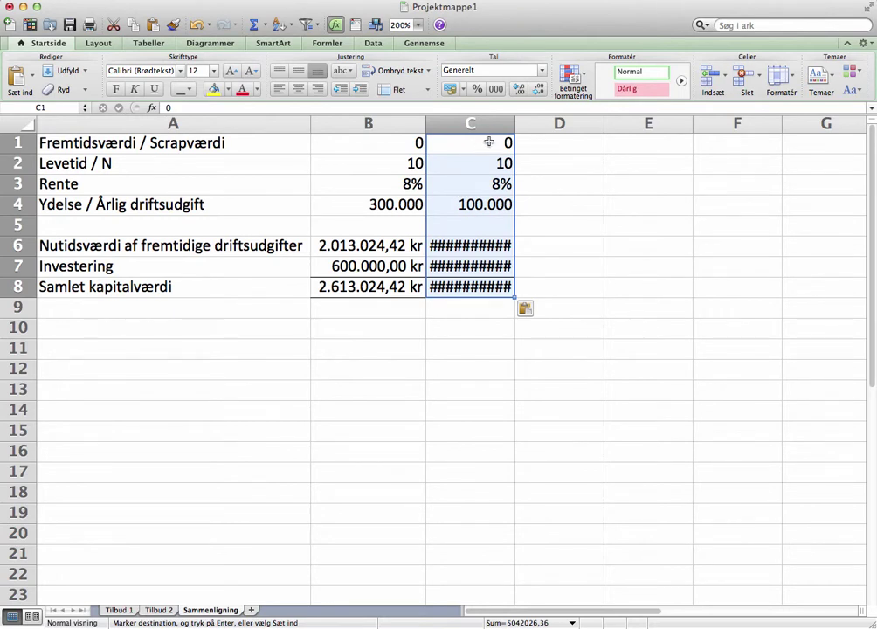
double_click(515, 123)
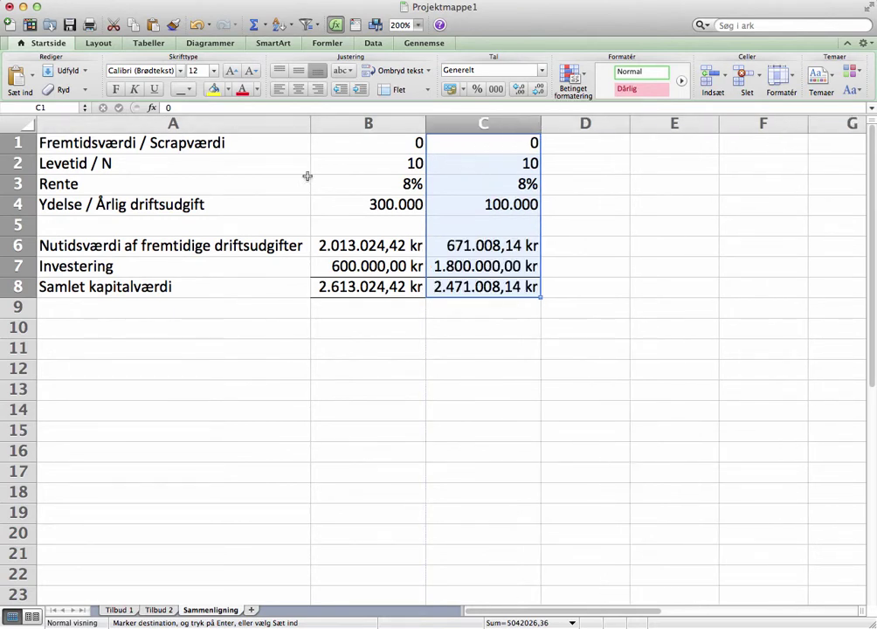
- Insert a new top row with right-aligned headings 'Tilbud 1' in B1 and 'Tilbud 2' in C1
right_click(13, 142)
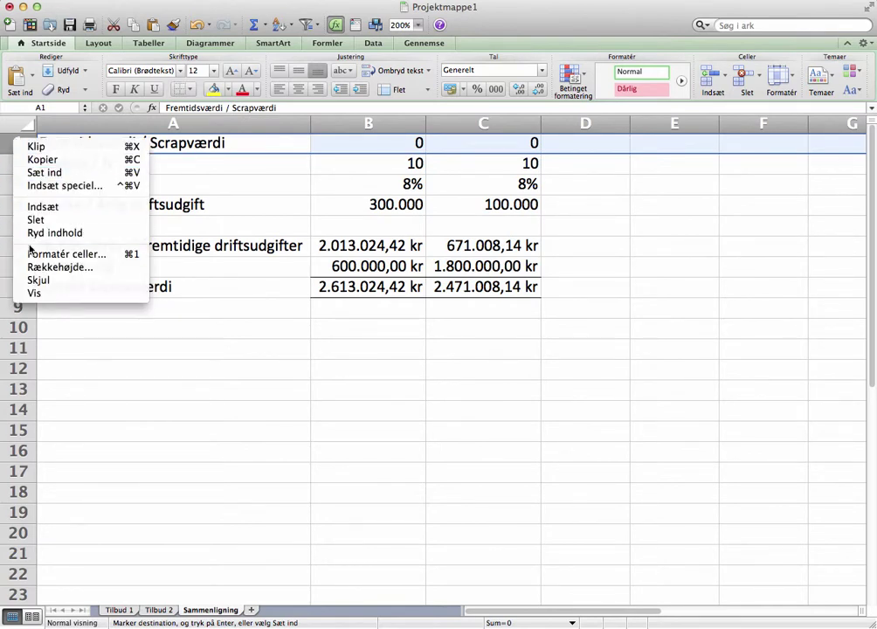
click(38, 208)
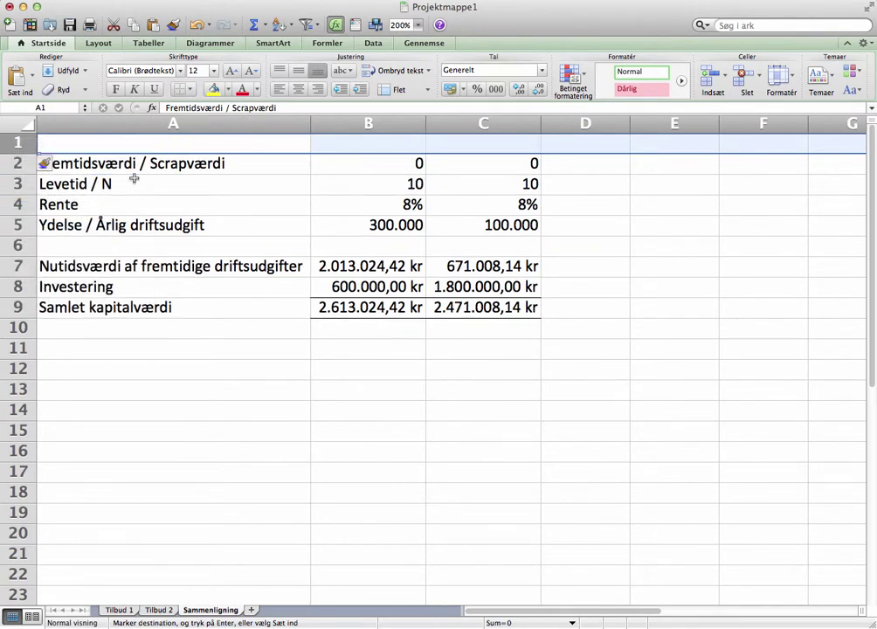
click(365, 145)
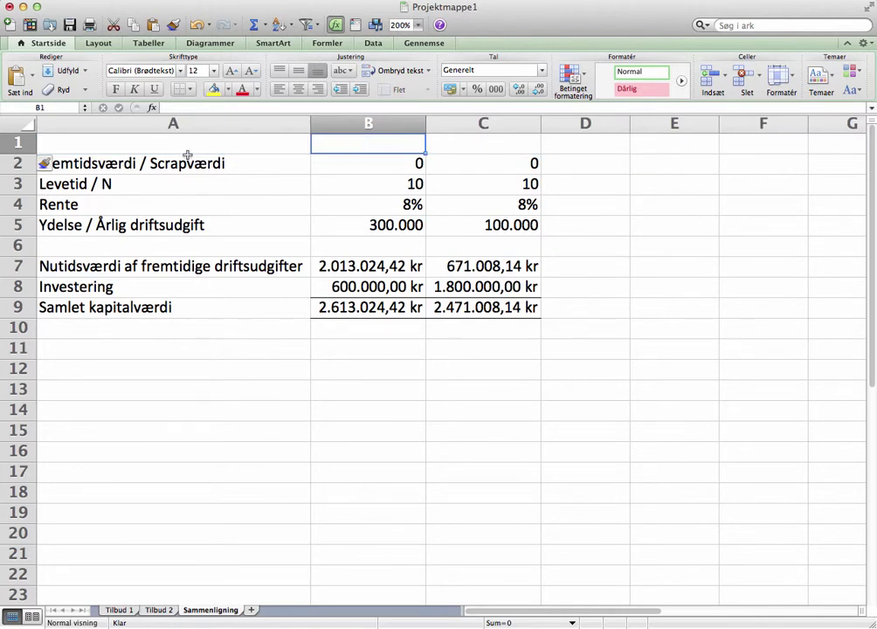
text(Tfil)
key(BackSpace)
key(BackSpace)
key(BackSpace)
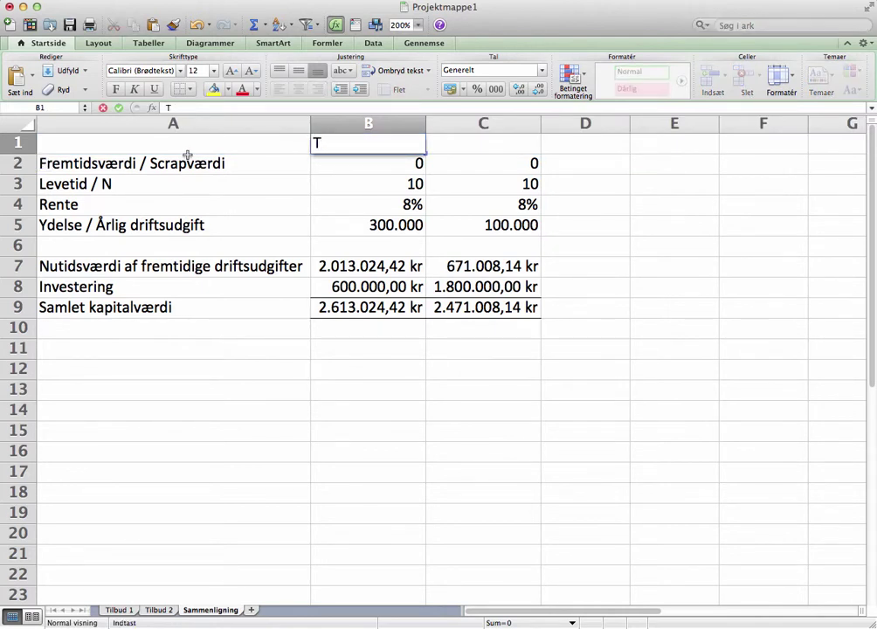
text(ilbud)
text( 1)
key(Tab)
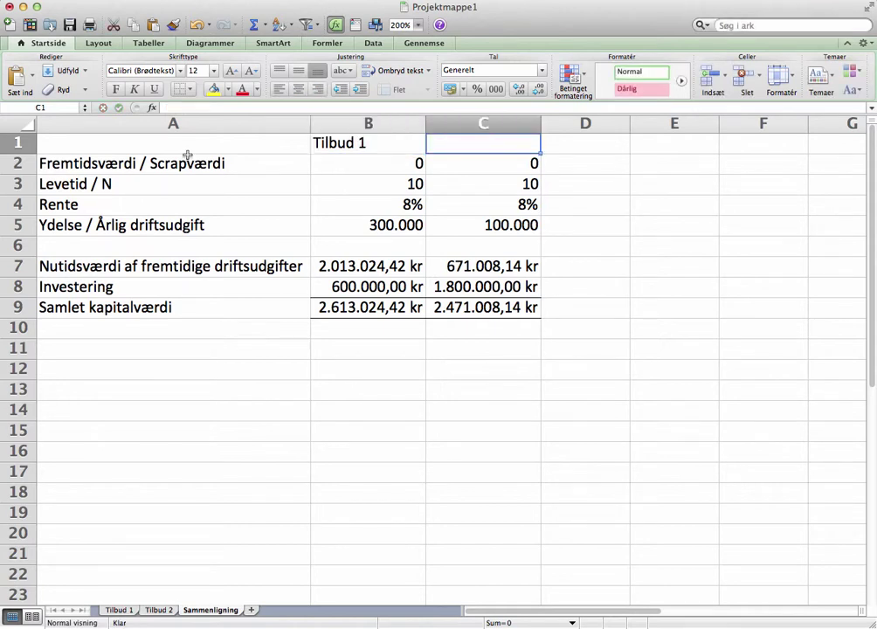
text(Tilbud)
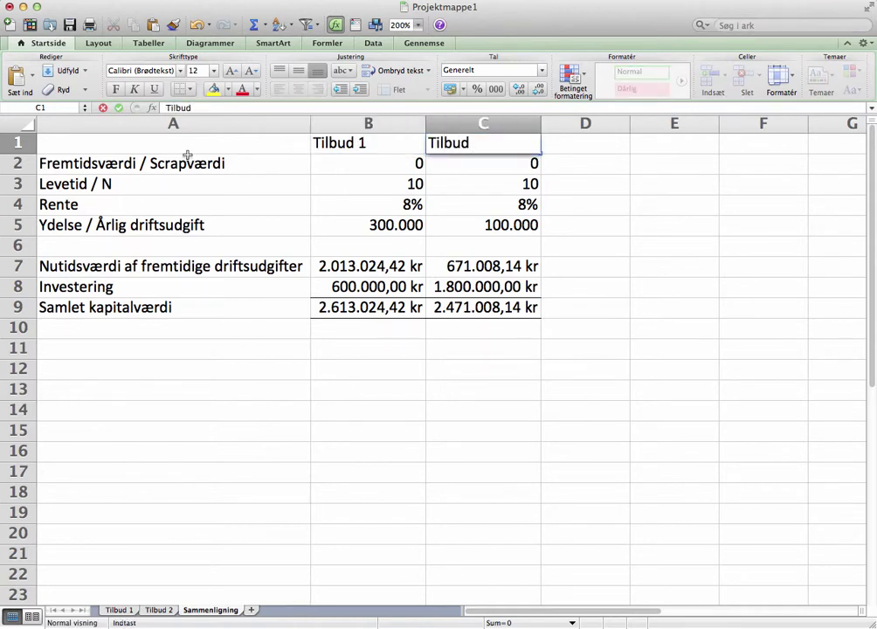
text( 2)
click(325, 144)
drag(346, 140, 441, 142)
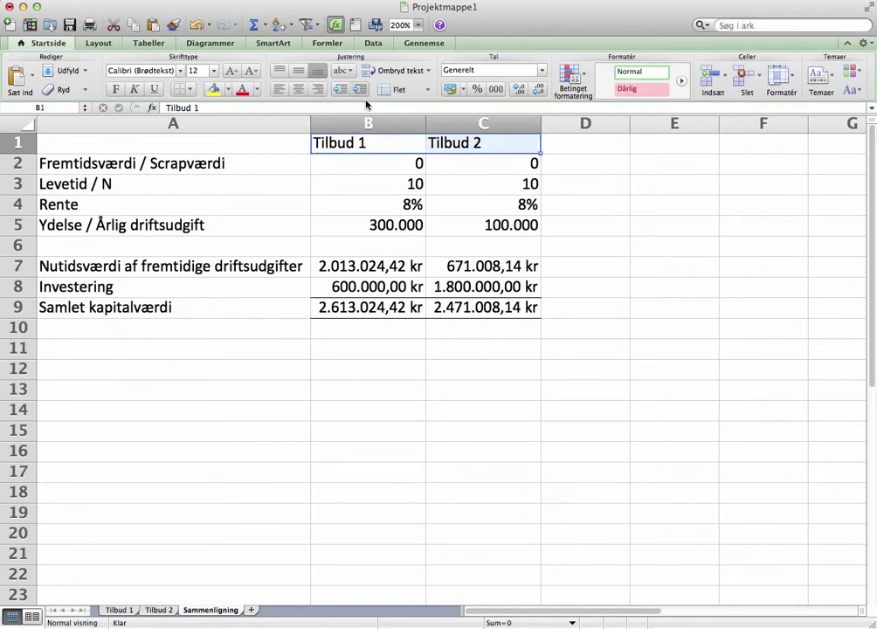
click(318, 90)
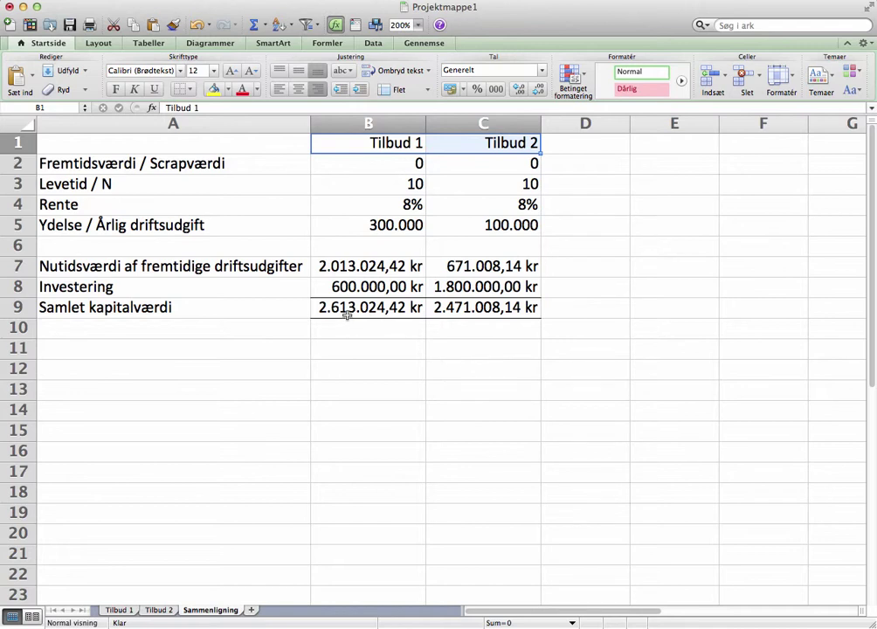
- Make the lower Tilbud 2 total in C9, 2.471.008,14 kr, bold
click(481, 307)
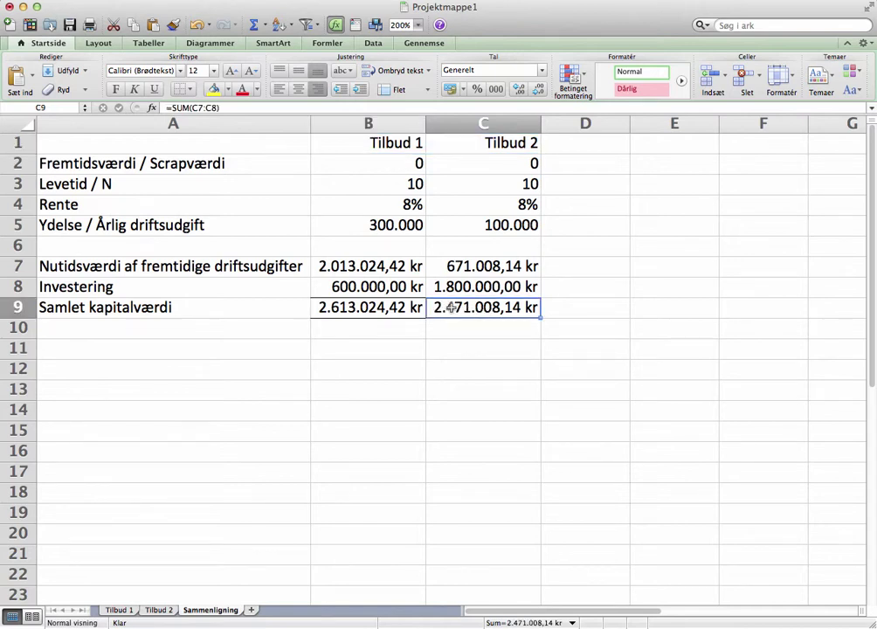
click(116, 89)
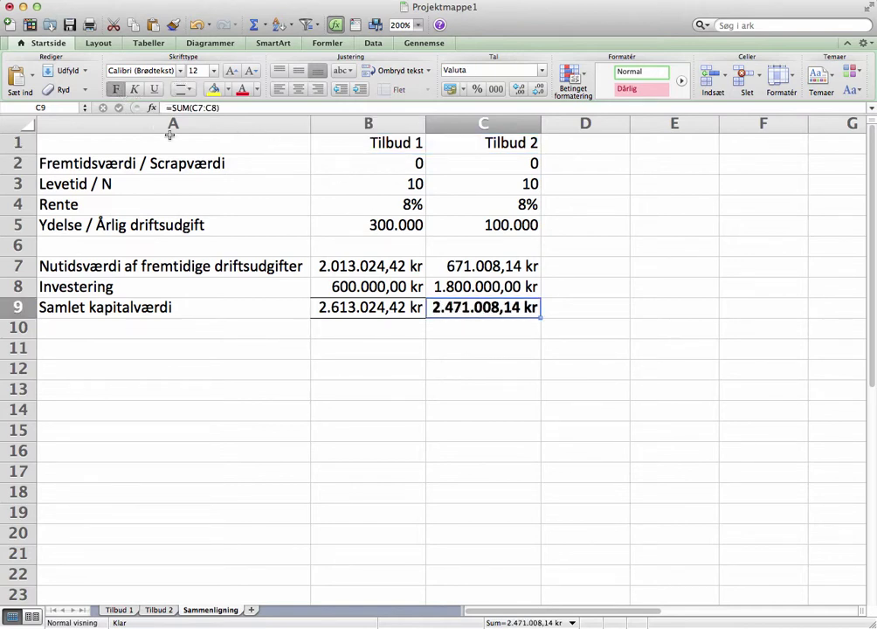
click(465, 351)
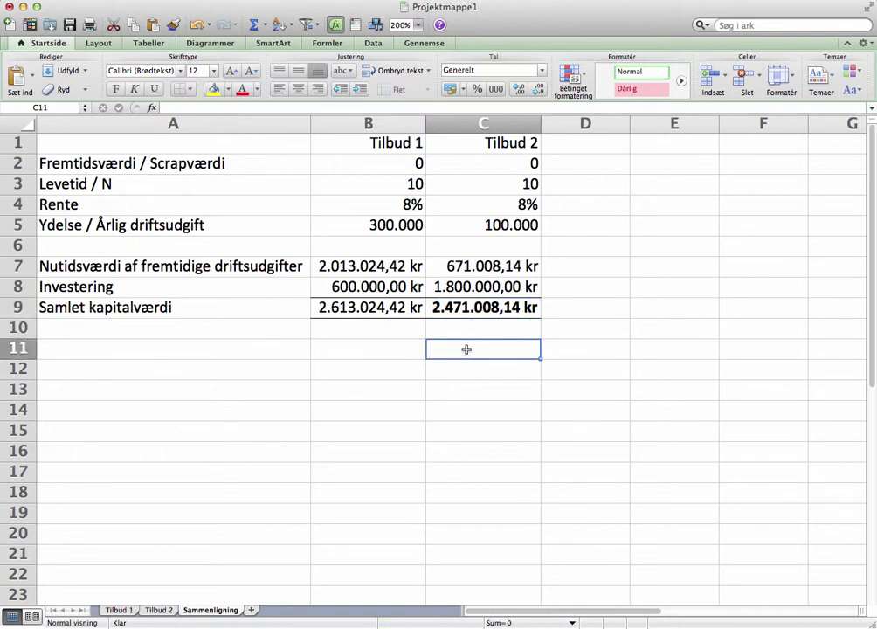